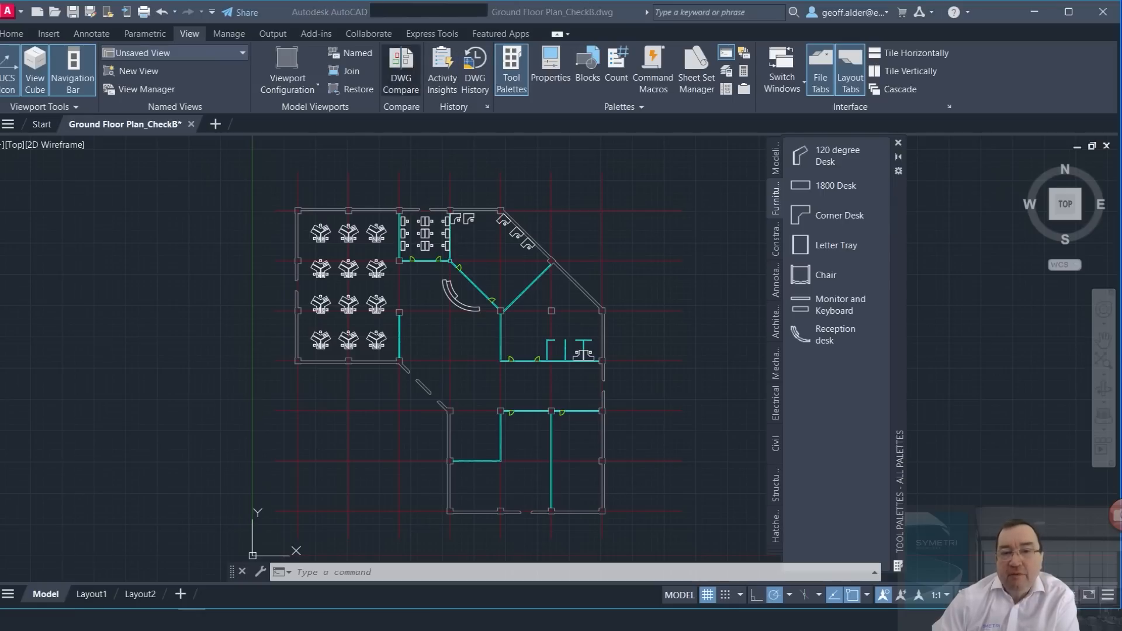
Show Activity Insights from the View tab's Palettes panel after checking the Collaborate tab
{"action": "left_click", "coordinate": [369, 33]}
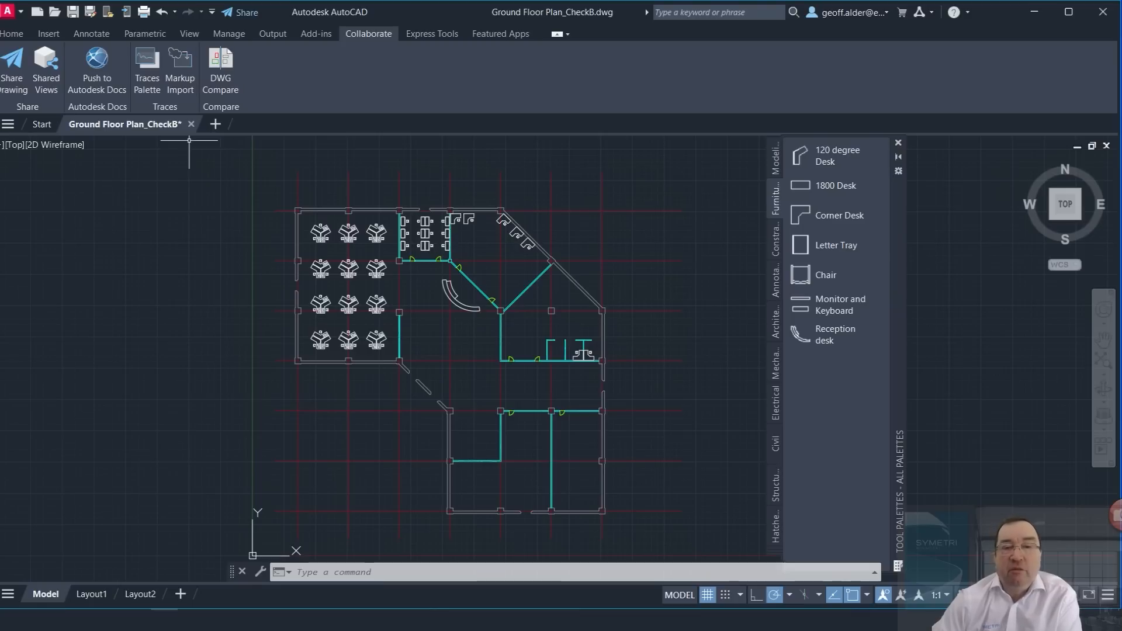
{"action": "left_click", "coordinate": [188, 33]}
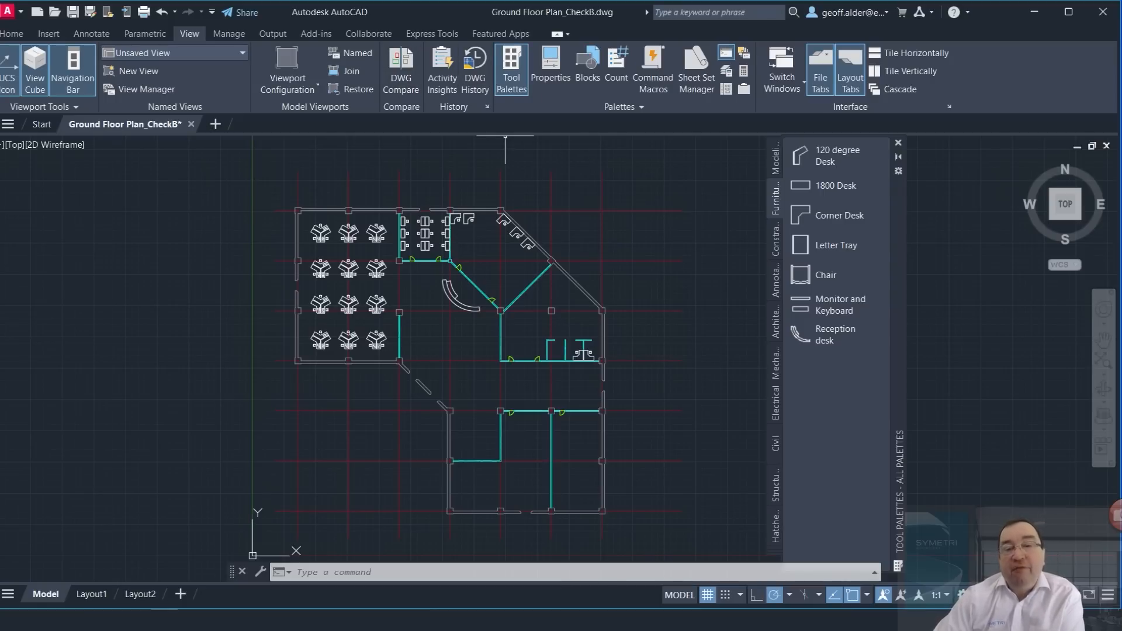
{"action": "left_click", "coordinate": [442, 78]}
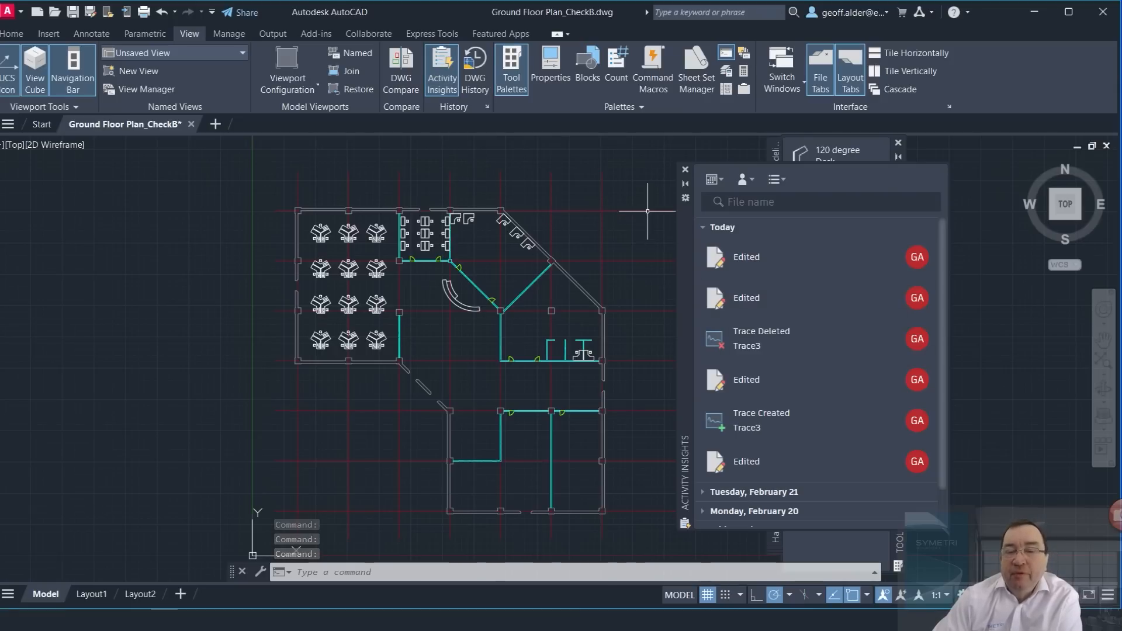
{"action": "left_click", "coordinate": [722, 227]}
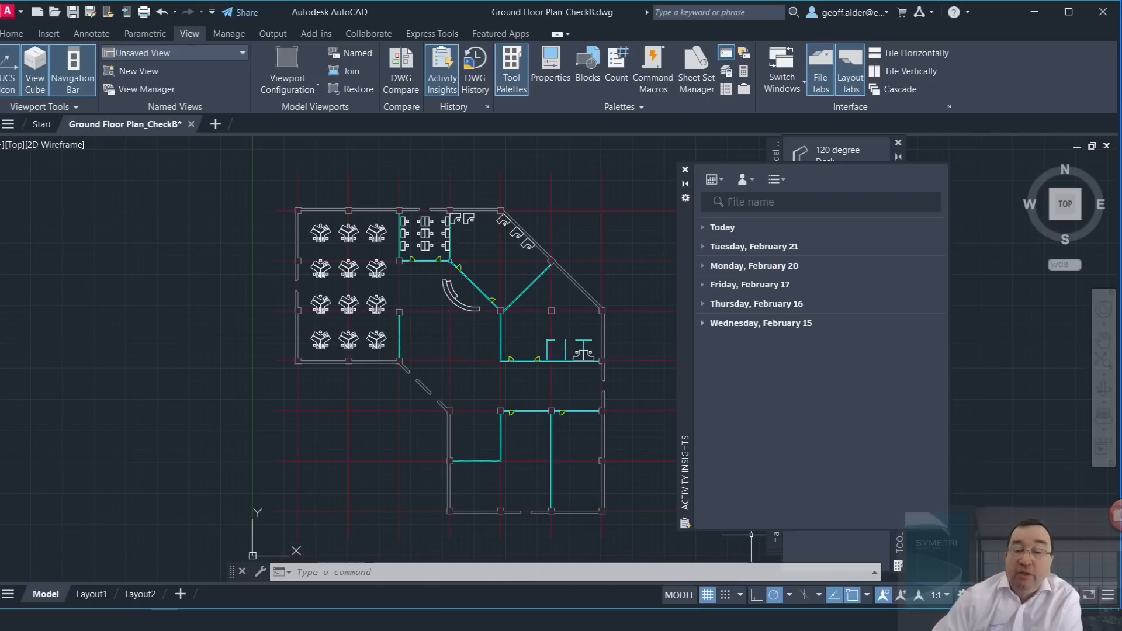
{"action": "left_click", "coordinate": [761, 322]}
{"action": "scroll", "coordinate": [819, 368], "scroll_direction": "down", "scroll_amount": 5}
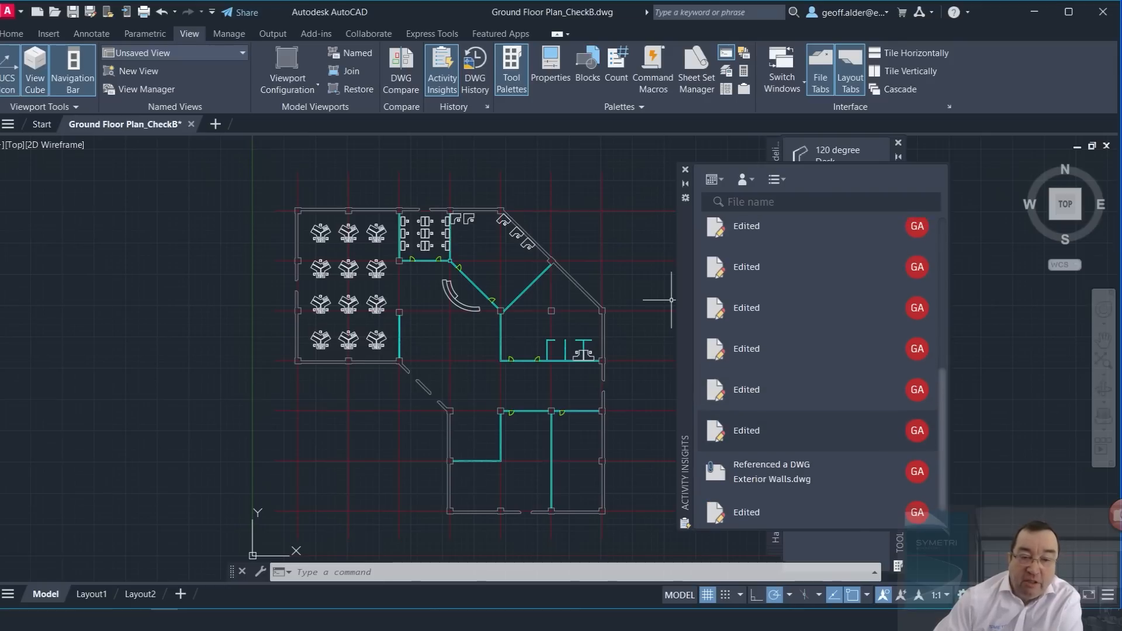
{"action": "scroll", "coordinate": [824, 372], "scroll_direction": "up", "scroll_amount": 3}
{"action": "scroll", "coordinate": [824, 372], "scroll_direction": "up", "scroll_amount": 2}
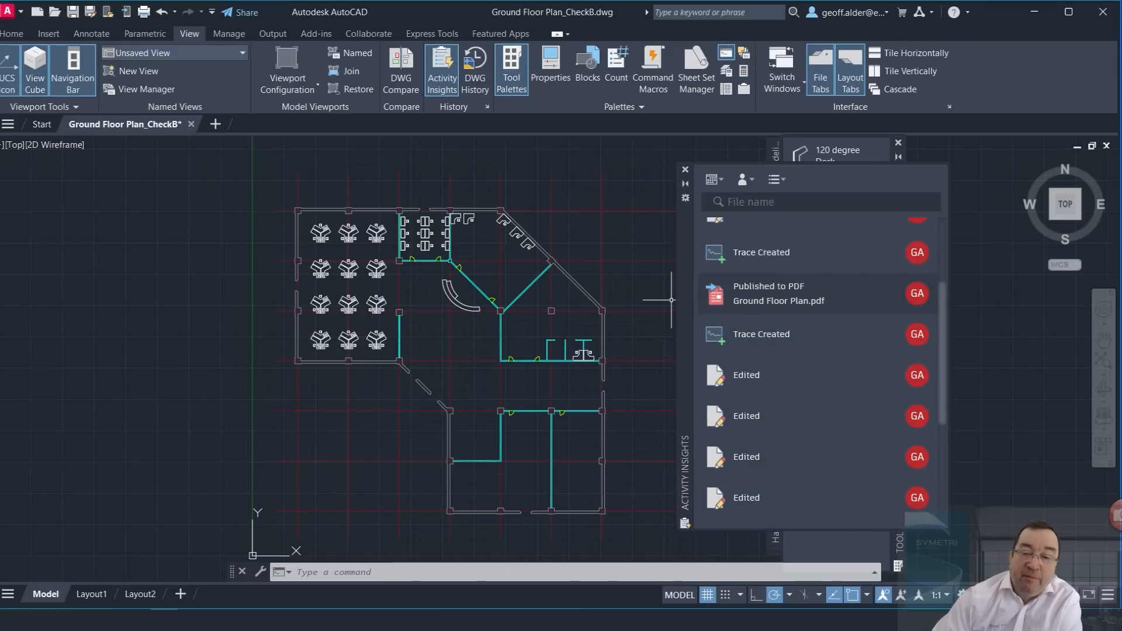
{"action": "scroll", "coordinate": [815, 333], "scroll_direction": "up", "scroll_amount": 3}
{"action": "scroll", "coordinate": [815, 333], "scroll_direction": "up", "scroll_amount": 1}
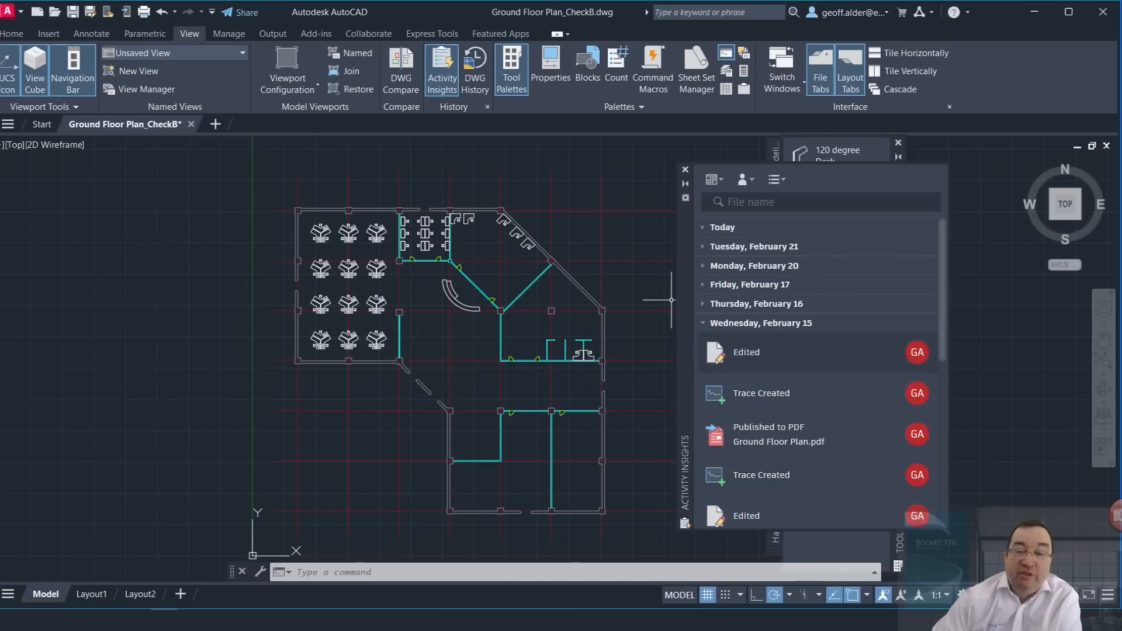
{"action": "left_click", "coordinate": [759, 323]}
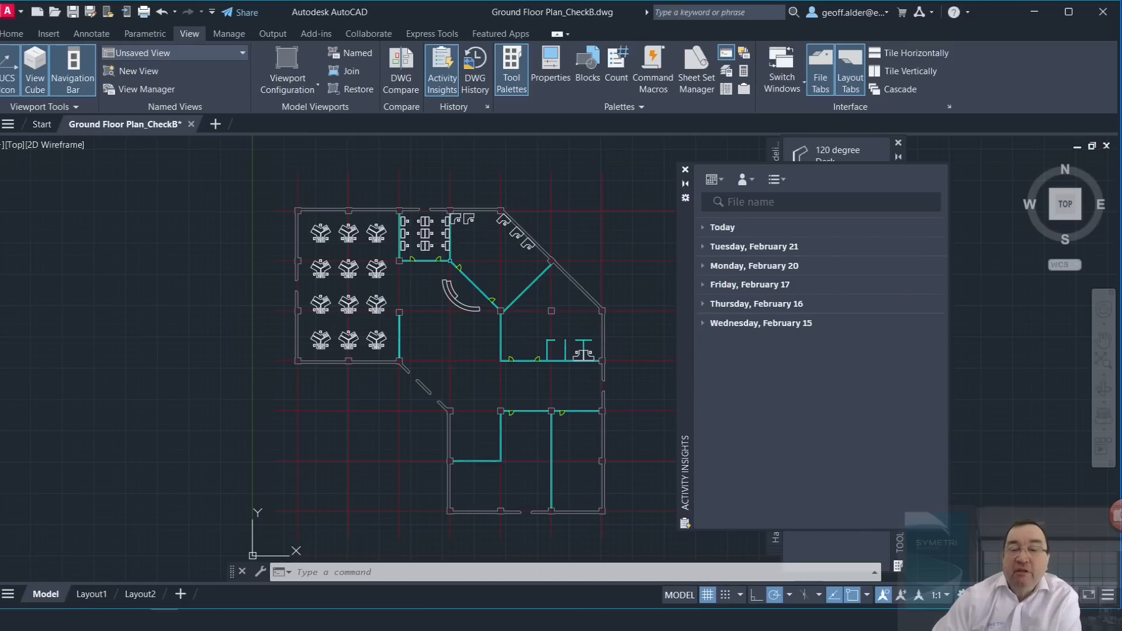
{"action": "left_click", "coordinate": [755, 304]}
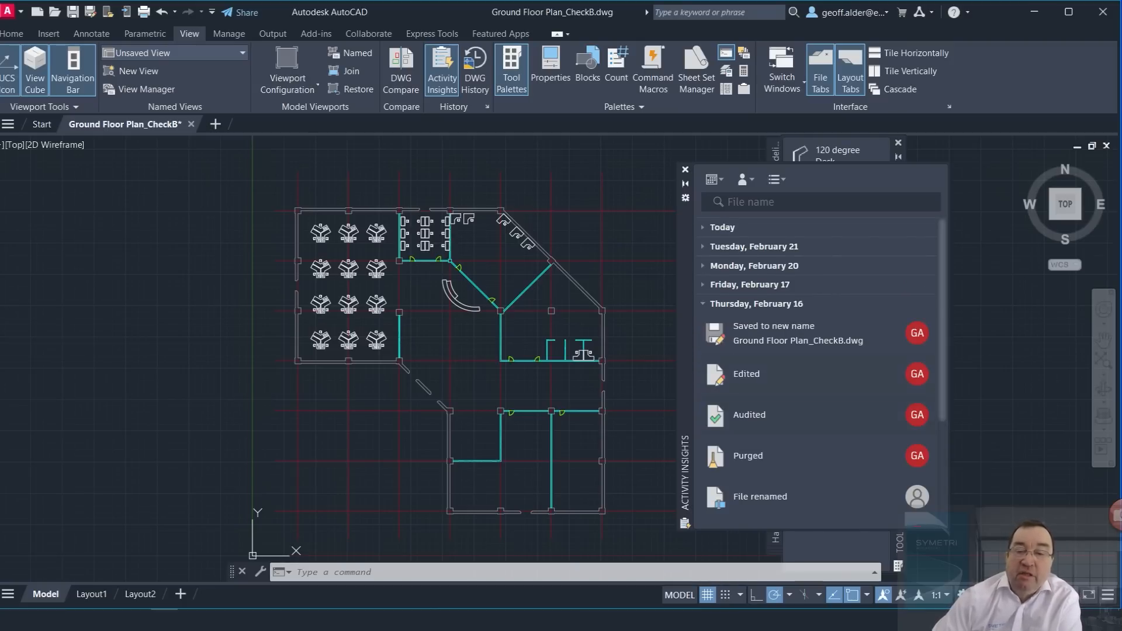
{"action": "scroll", "coordinate": [819, 364], "scroll_direction": "down", "scroll_amount": 3}
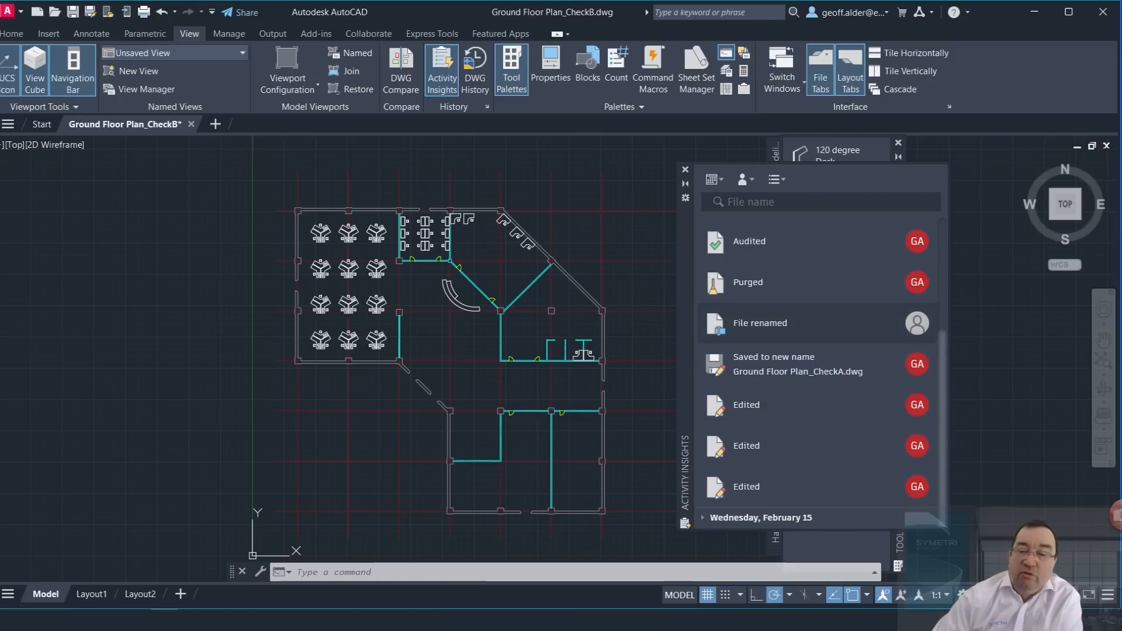
{"action": "scroll", "coordinate": [815, 368], "scroll_direction": "up", "scroll_amount": 2}
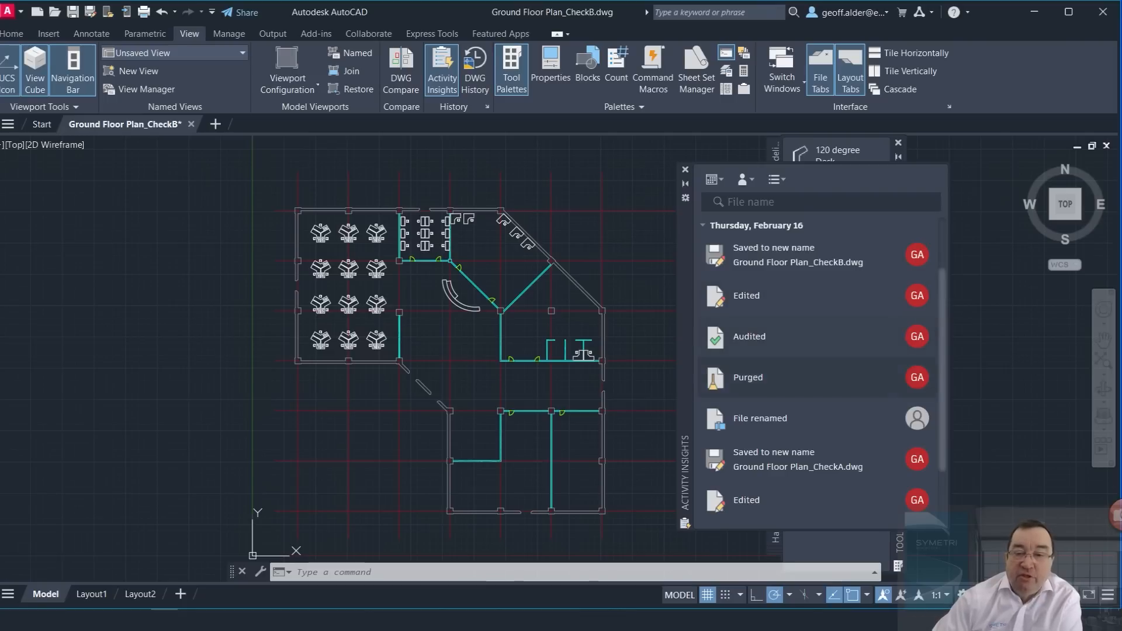
{"action": "scroll", "coordinate": [815, 369], "scroll_direction": "up", "scroll_amount": 1}
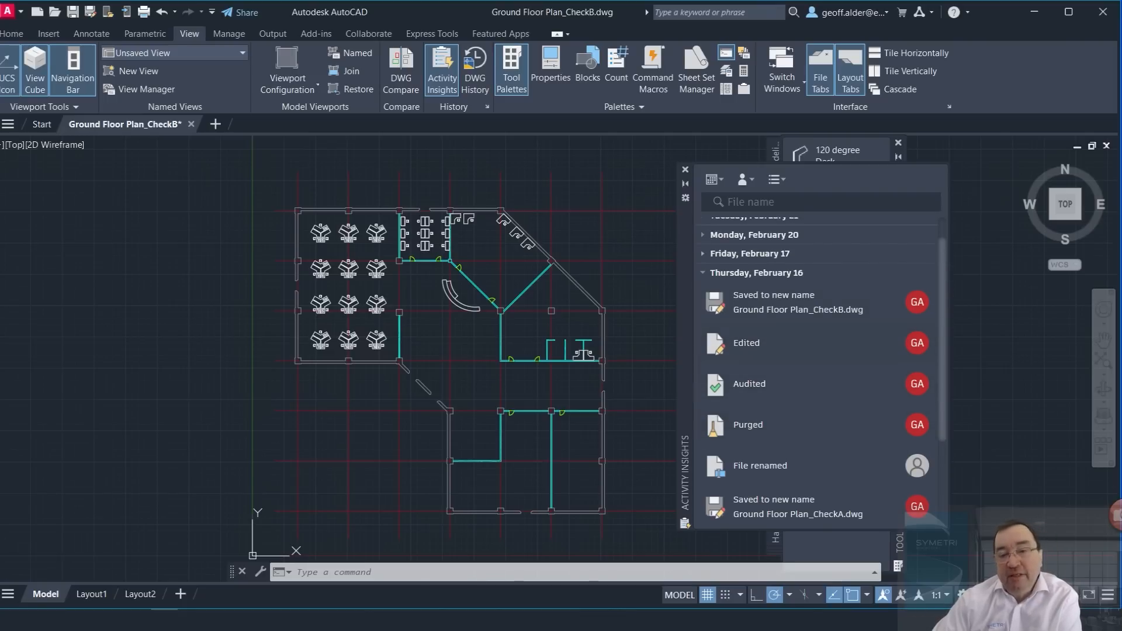
Collapse the date groups and bring up the date filter choices in Activity Insights
{"action": "left_click", "coordinate": [755, 273]}
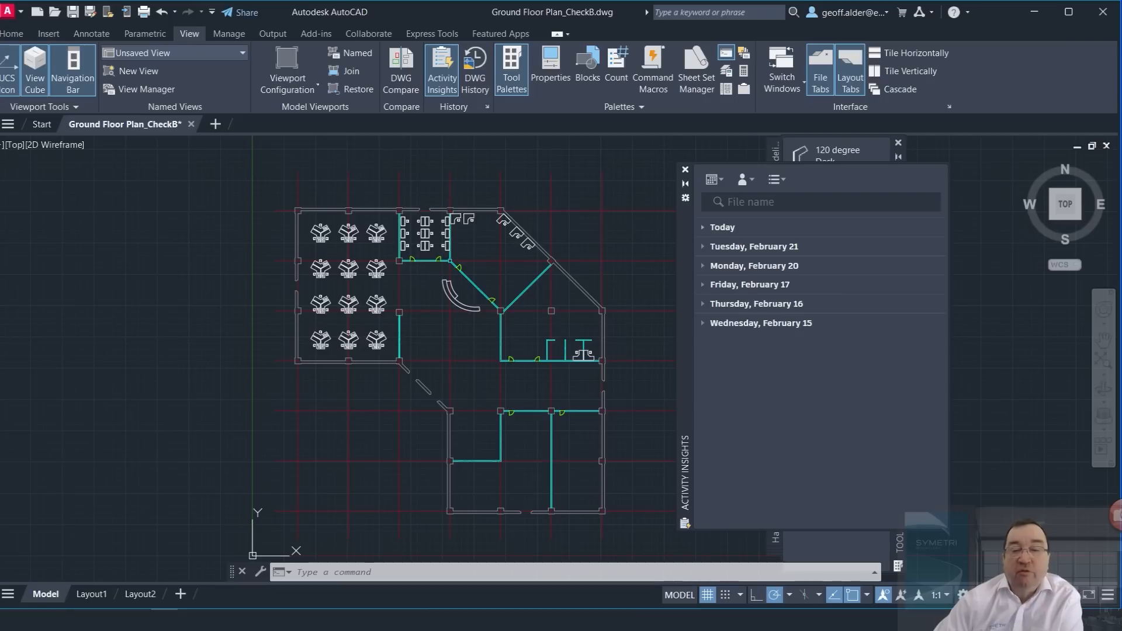
{"action": "left_click", "coordinate": [722, 227]}
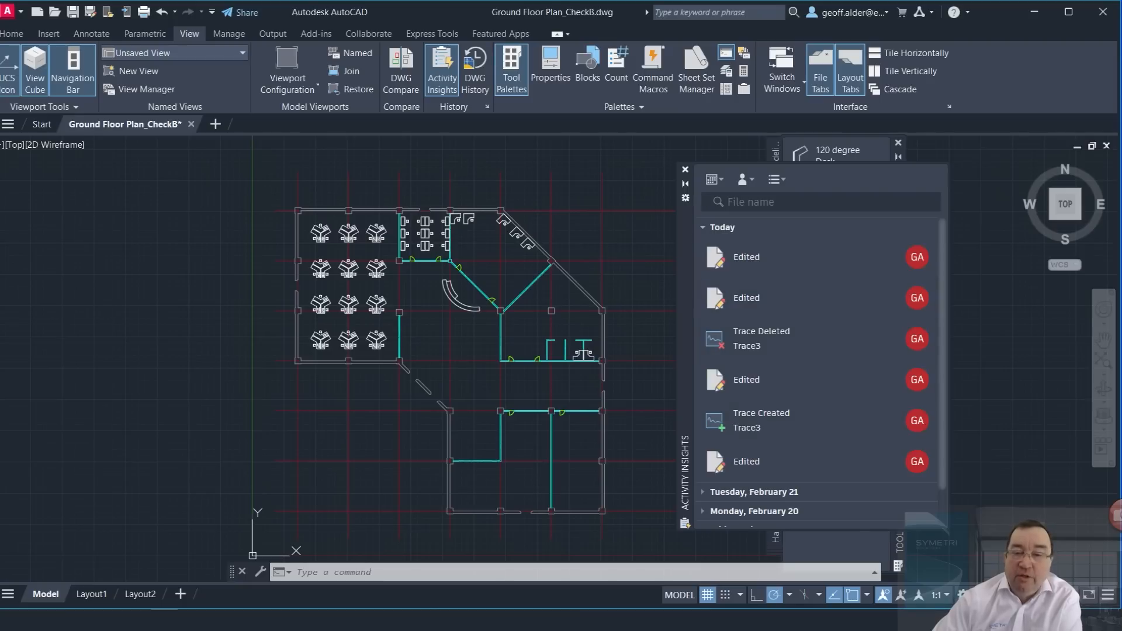
{"action": "left_click", "coordinate": [723, 227]}
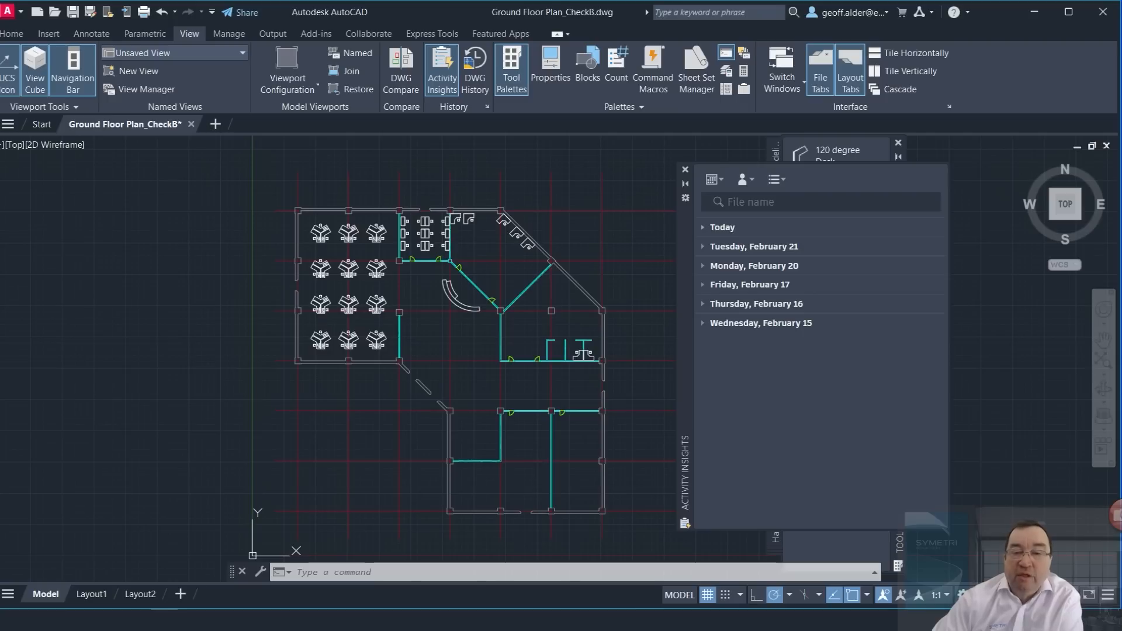
{"action": "left_click", "coordinate": [714, 179]}
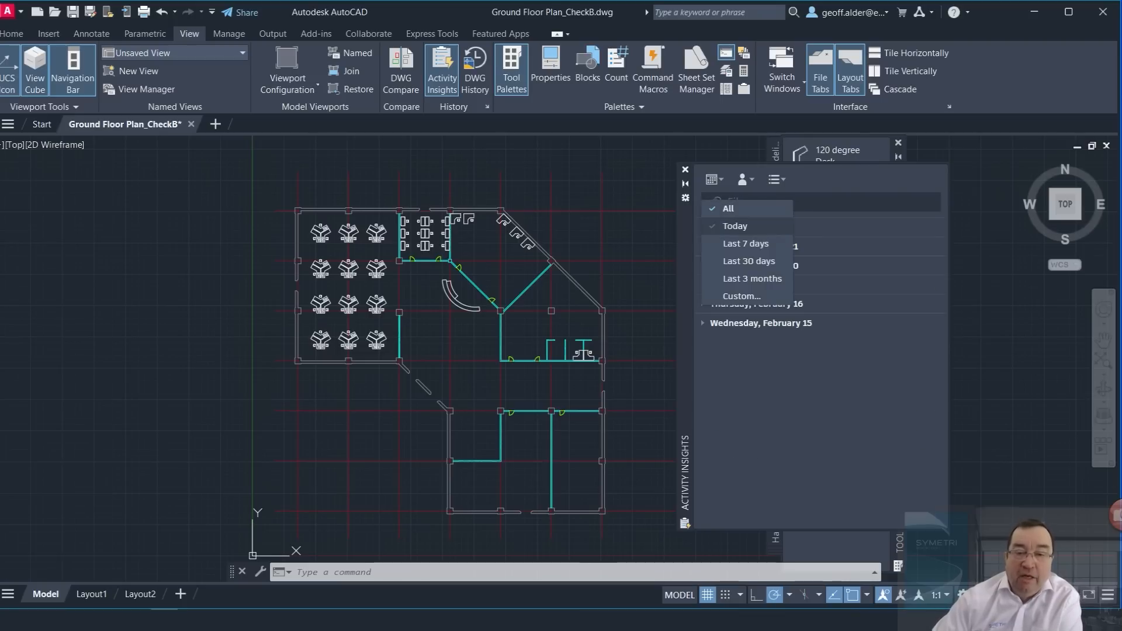
Try the Activity Insights filters: Today, last 3 months, a single user, and audit events only
{"action": "left_click", "coordinate": [734, 225]}
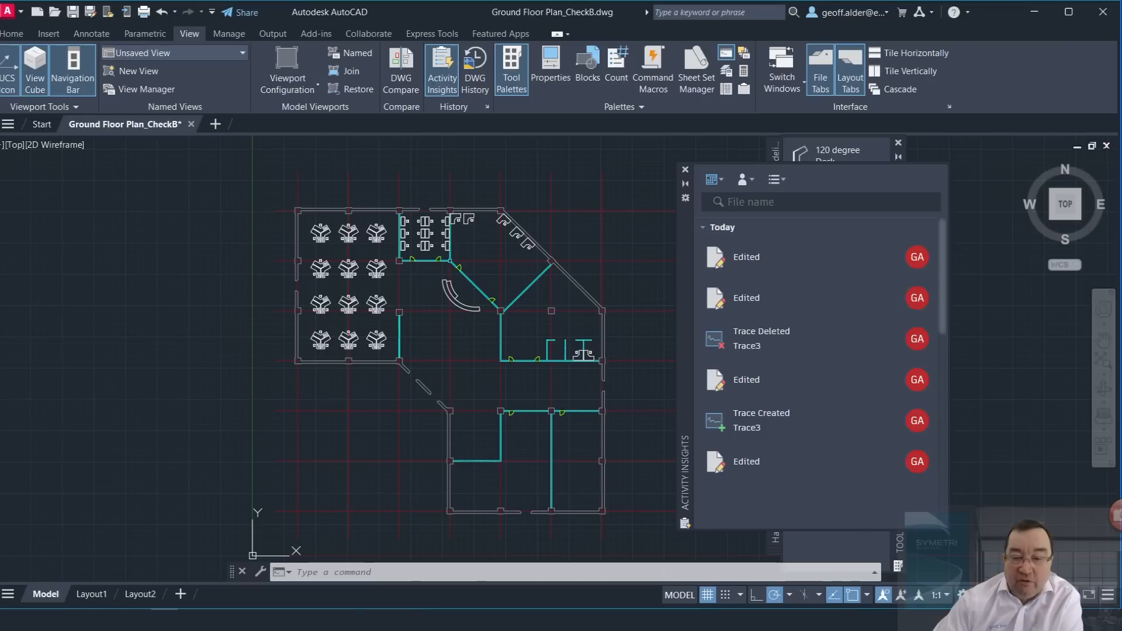
{"action": "left_click", "coordinate": [743, 180]}
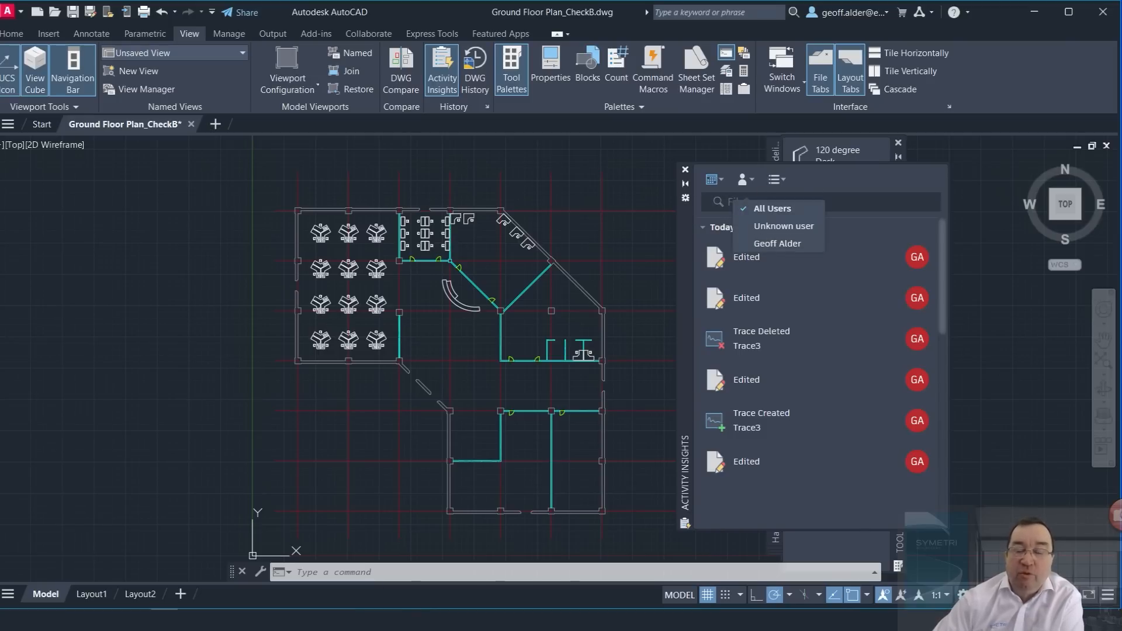
{"action": "left_click", "coordinate": [777, 243]}
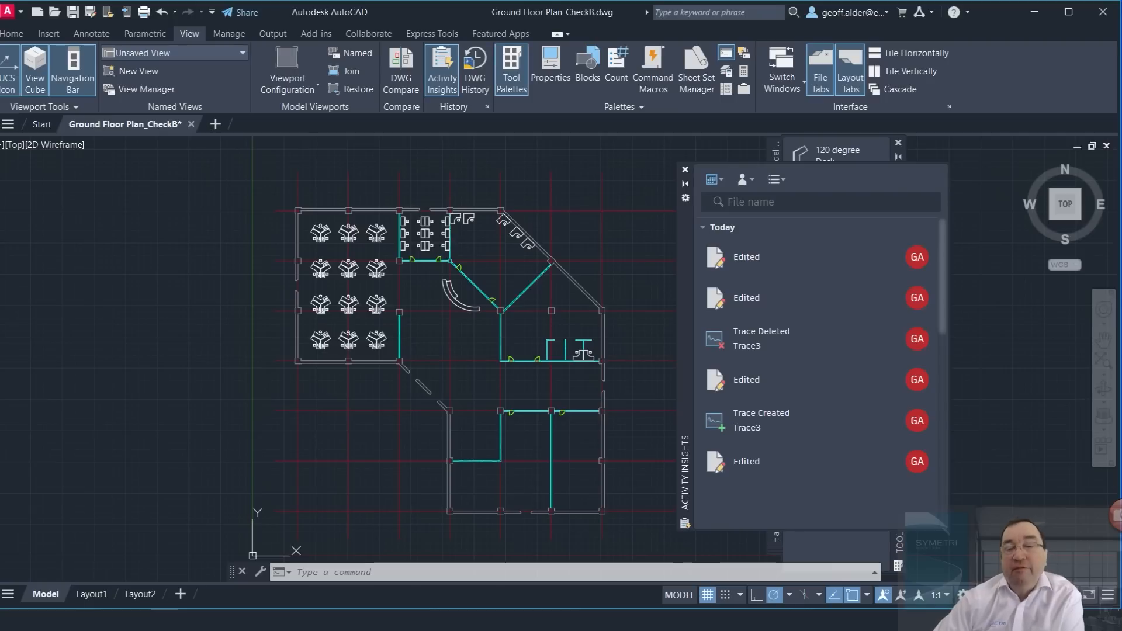
{"action": "left_click", "coordinate": [713, 179]}
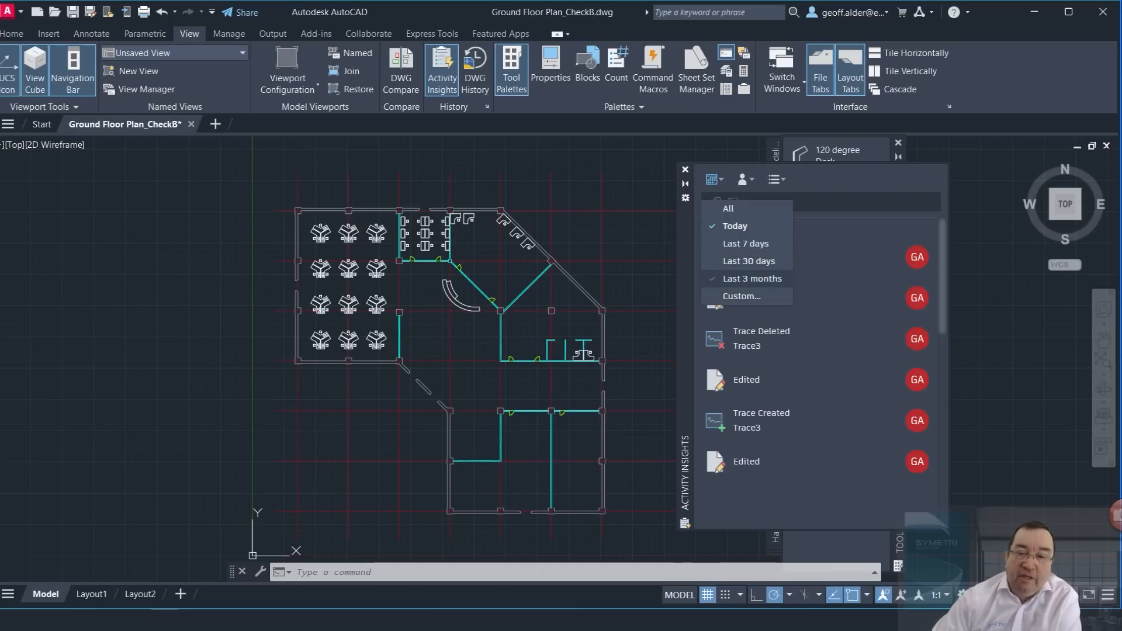
{"action": "left_click", "coordinate": [752, 279]}
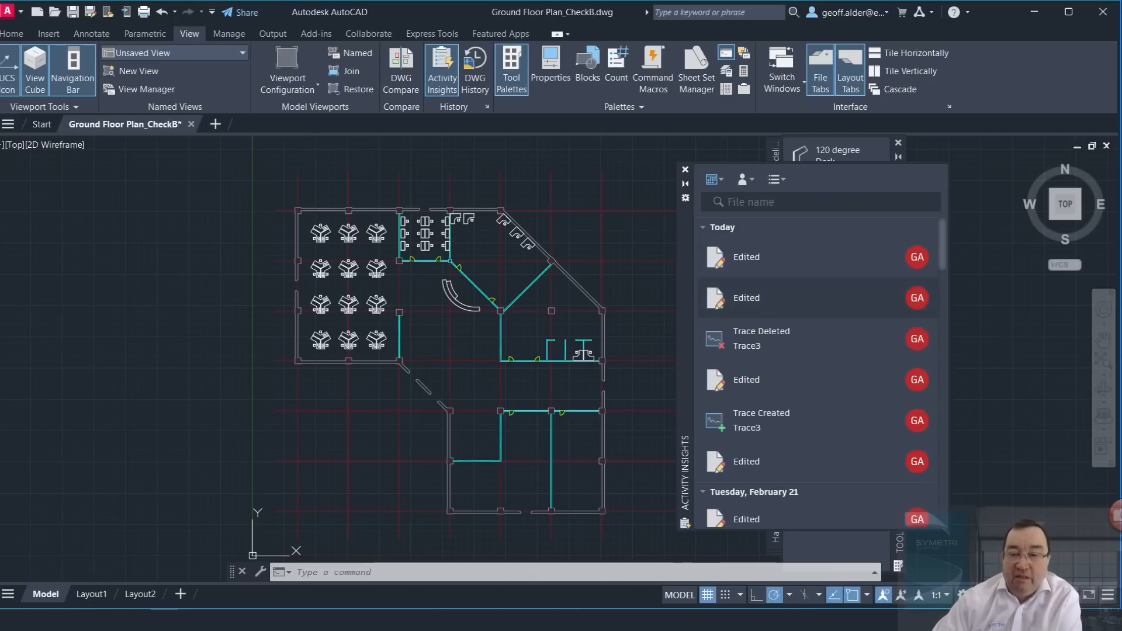
{"action": "left_click", "coordinate": [742, 180]}
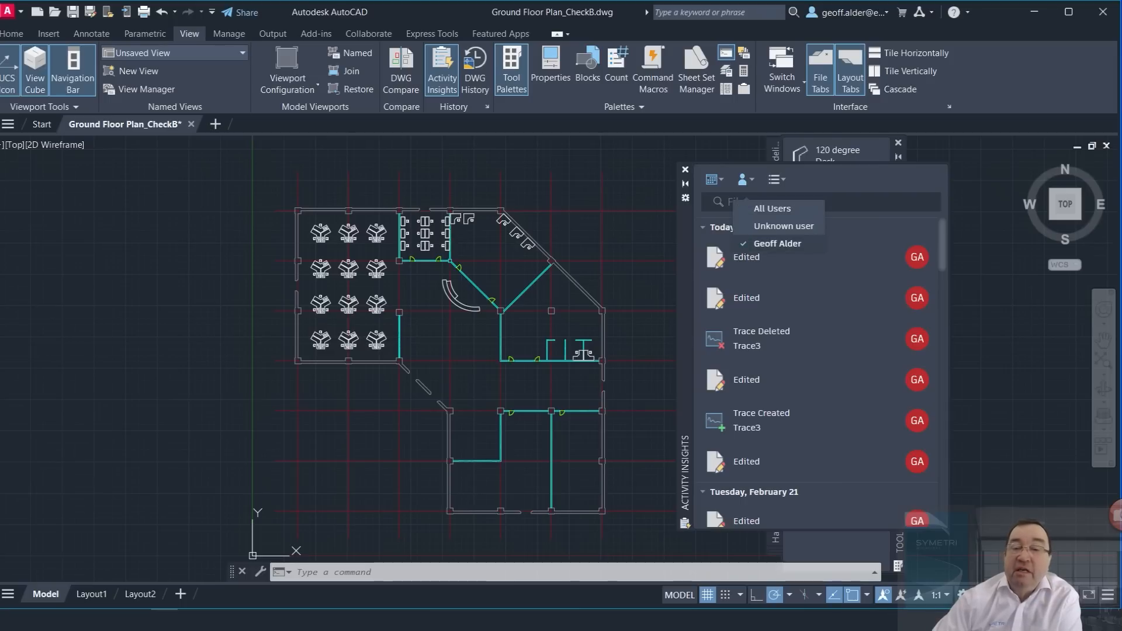
{"action": "left_click", "coordinate": [776, 243]}
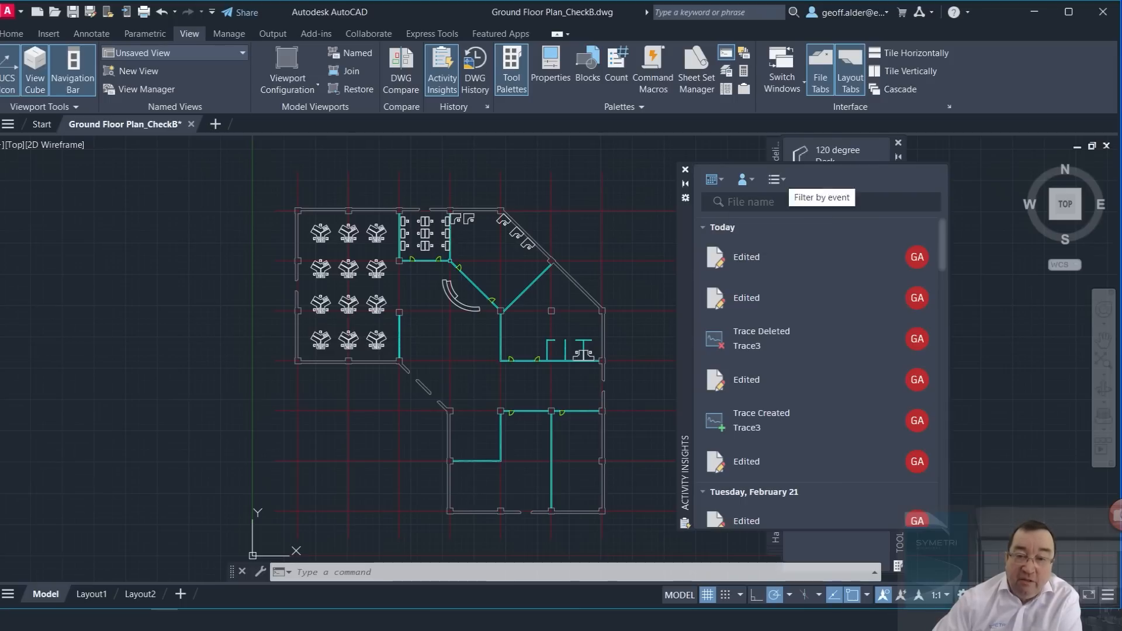
{"action": "left_click", "coordinate": [775, 180]}
{"action": "left_click", "coordinate": [801, 225]}
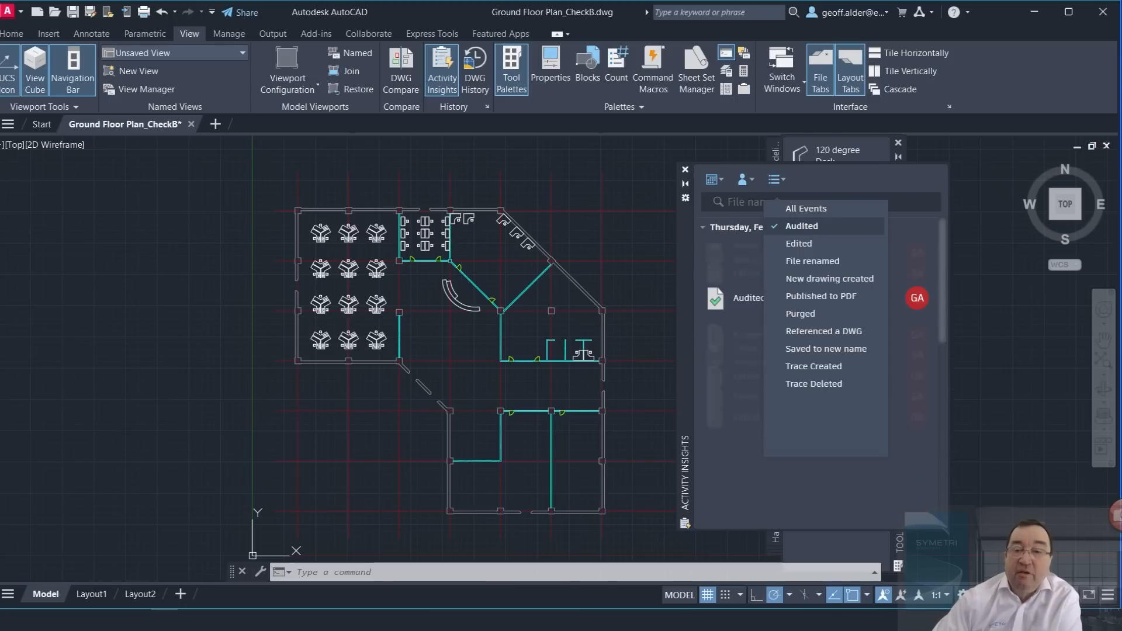
{"action": "key", "text": "Escape"}
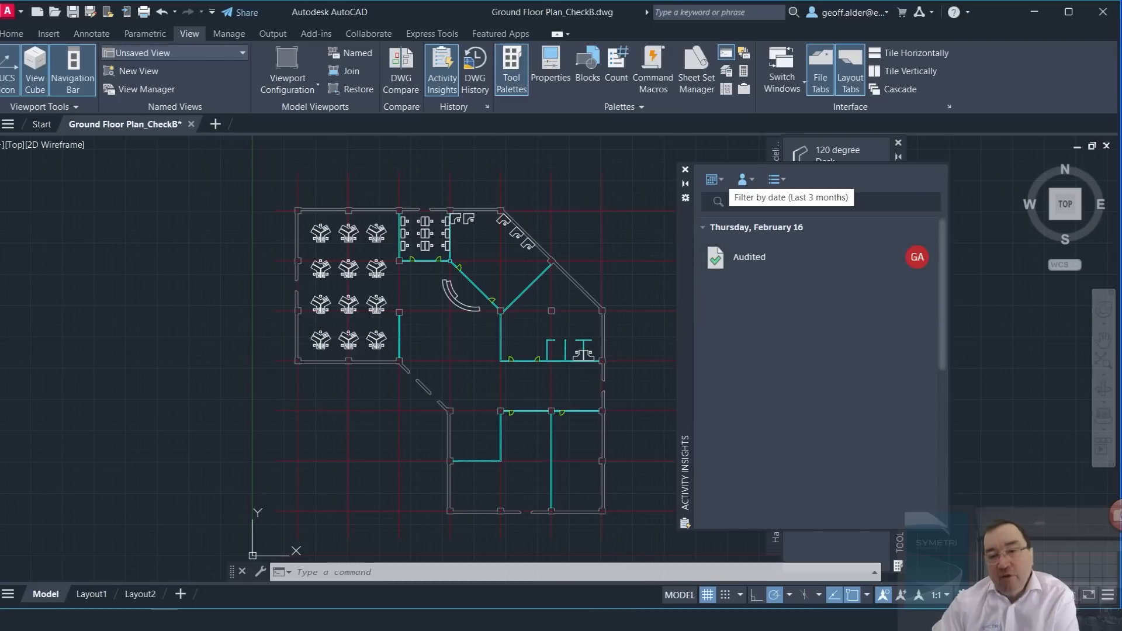
Review the filters, set the event filter back to All Events and close Activity Insights
{"action": "left_click", "coordinate": [715, 179]}
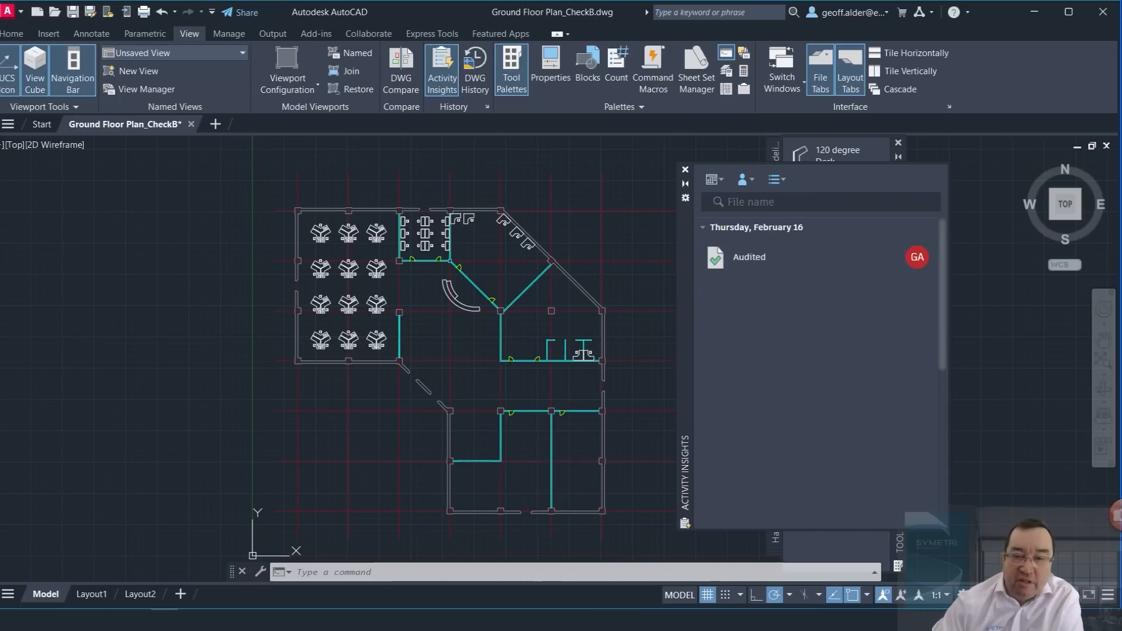
{"action": "left_click", "coordinate": [745, 179]}
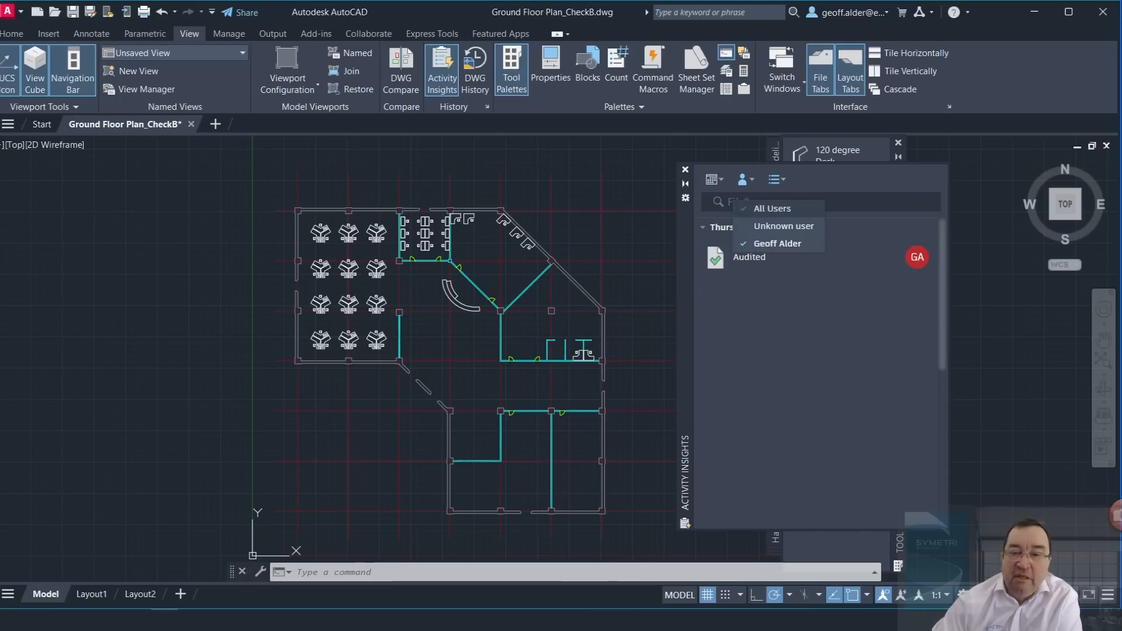
{"action": "left_click", "coordinate": [775, 179]}
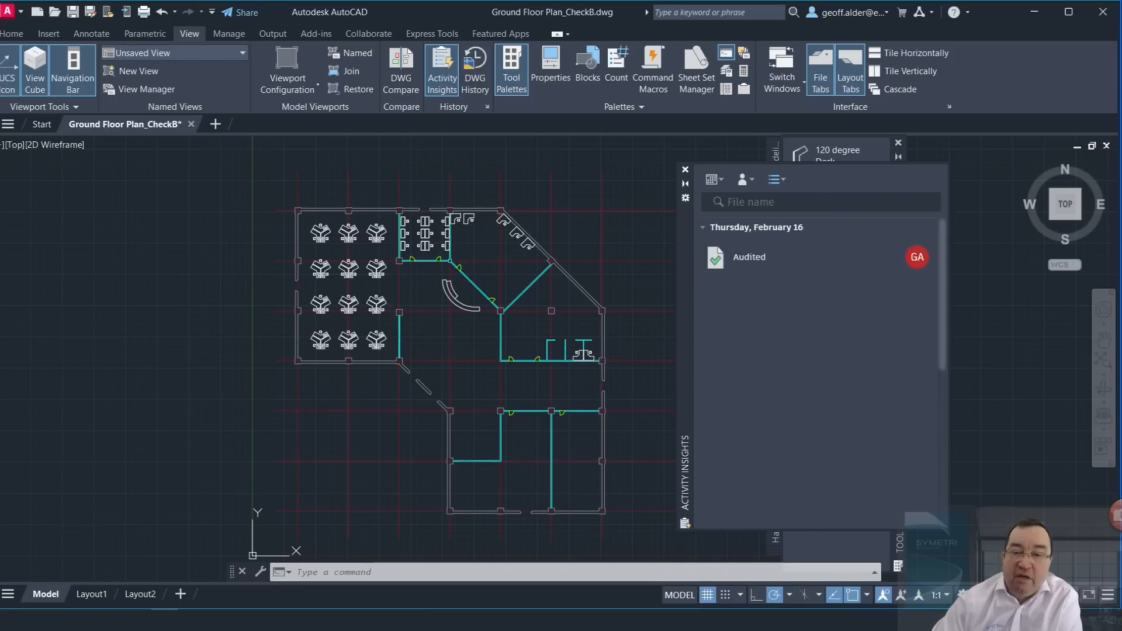
{"action": "left_click", "coordinate": [776, 179]}
{"action": "left_click", "coordinate": [806, 208]}
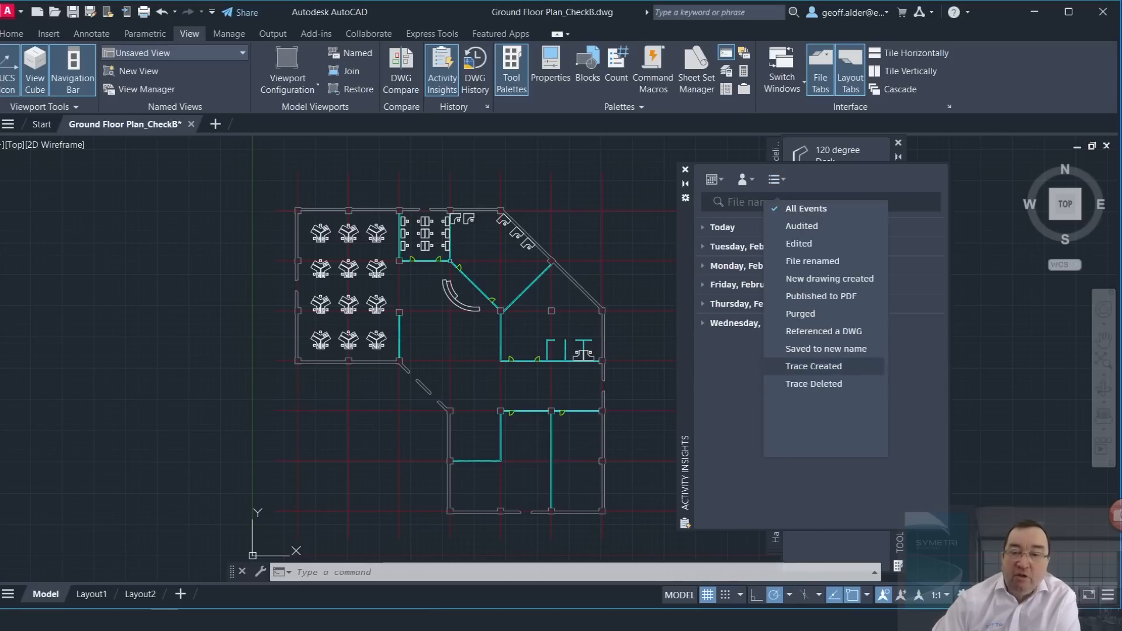
{"action": "left_click", "coordinate": [684, 169]}
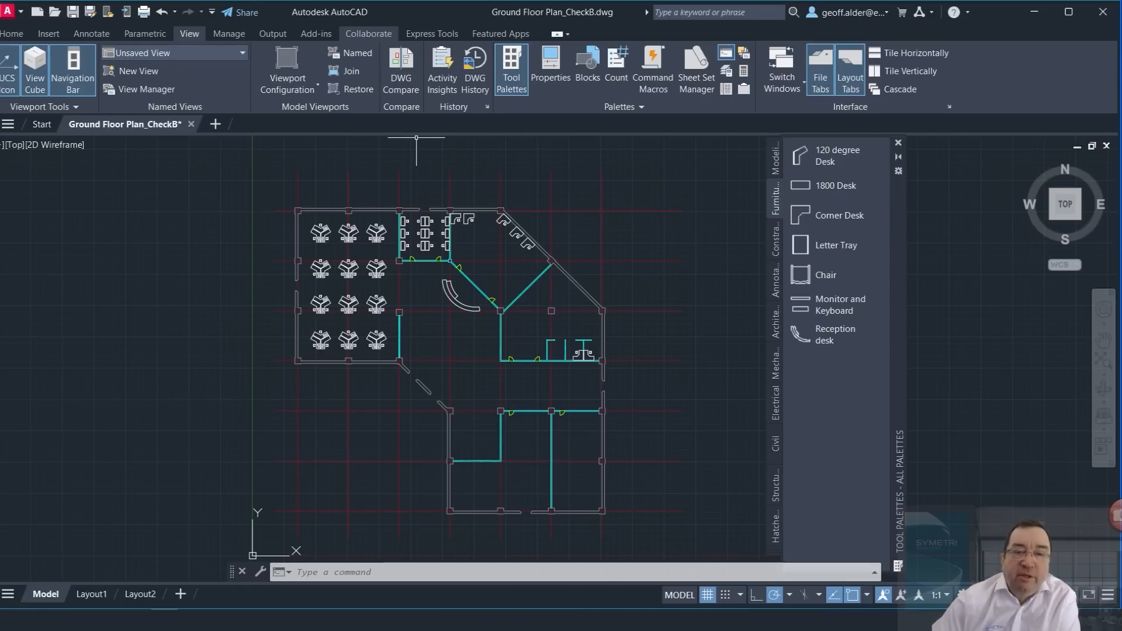
Visit Layout1 and return to Model, then start Markup Import from the Collaborate tab
{"action": "left_click", "coordinate": [368, 33]}
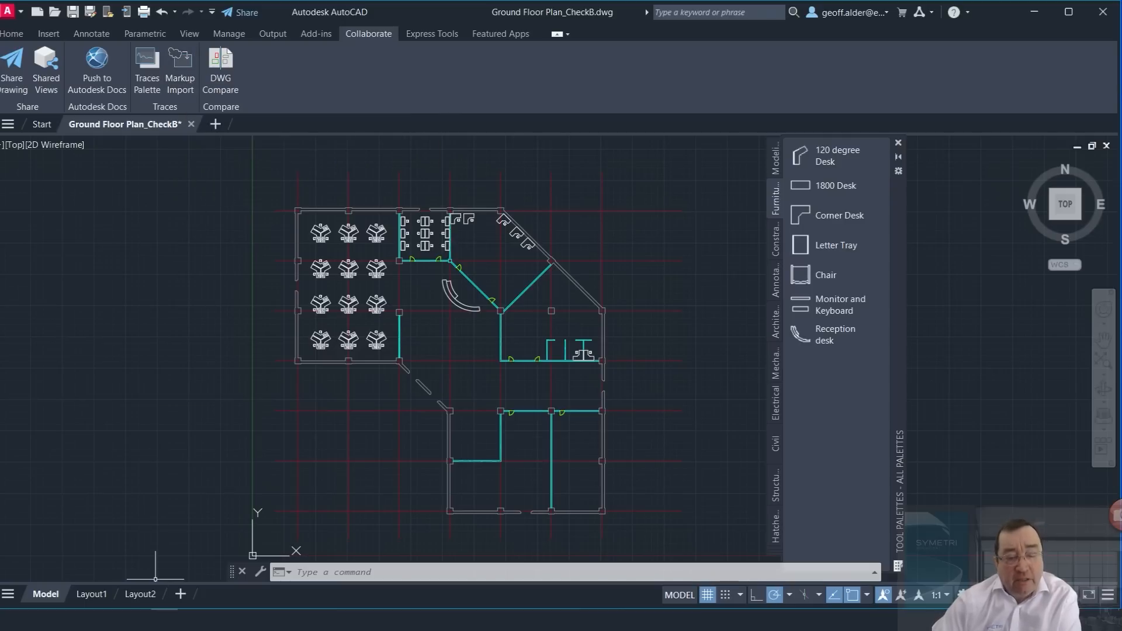
{"action": "left_click", "coordinate": [92, 593]}
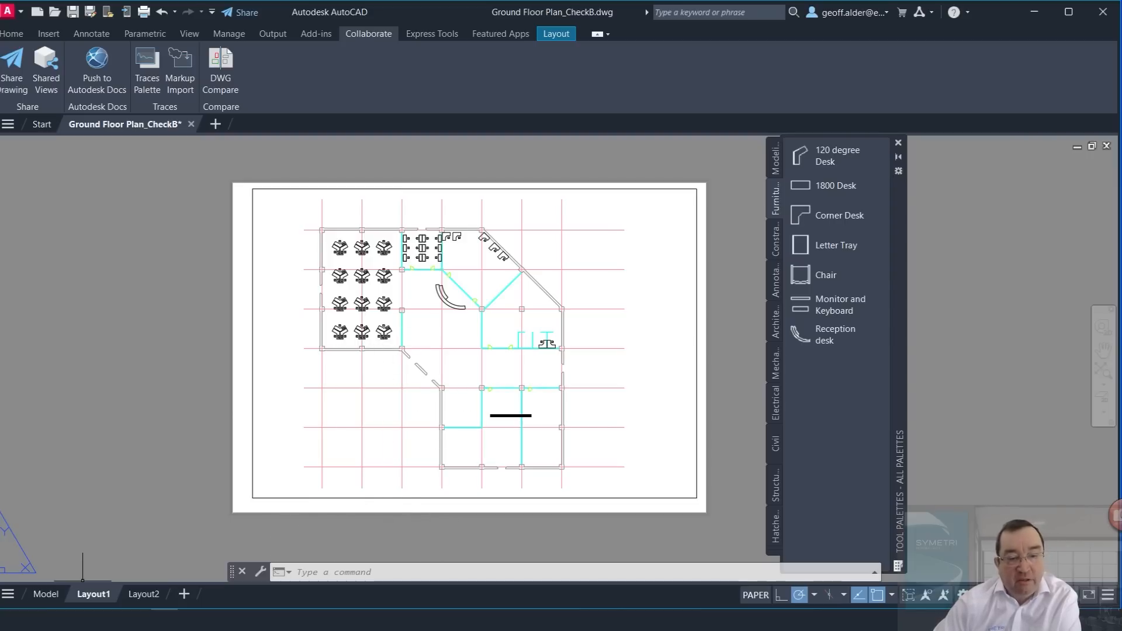
{"action": "left_click", "coordinate": [46, 594]}
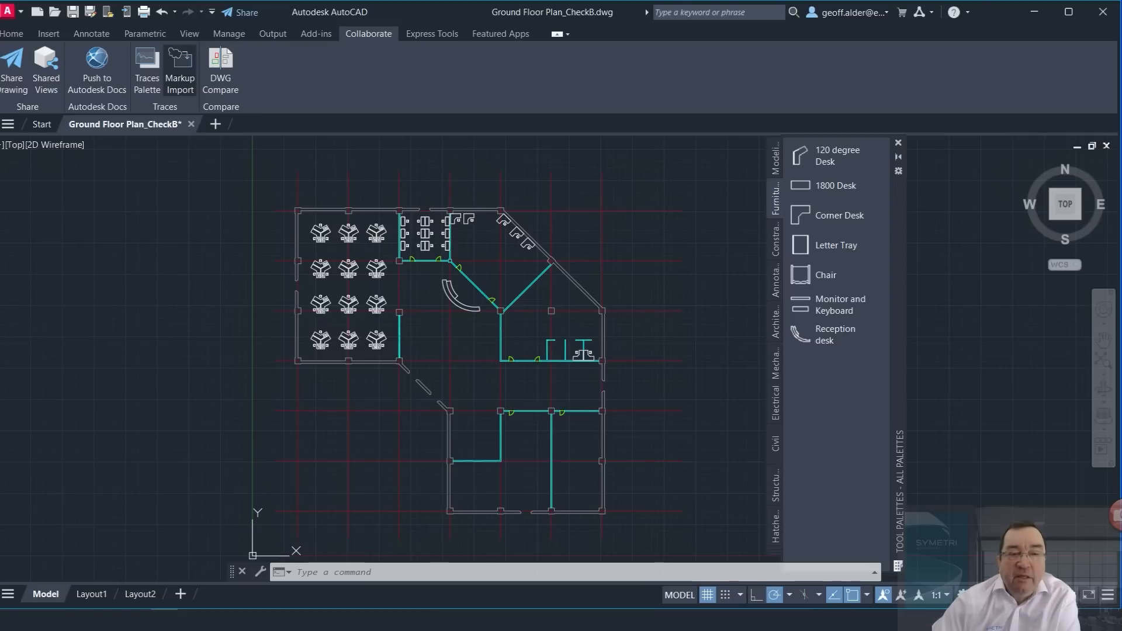
{"action": "left_click", "coordinate": [180, 69]}
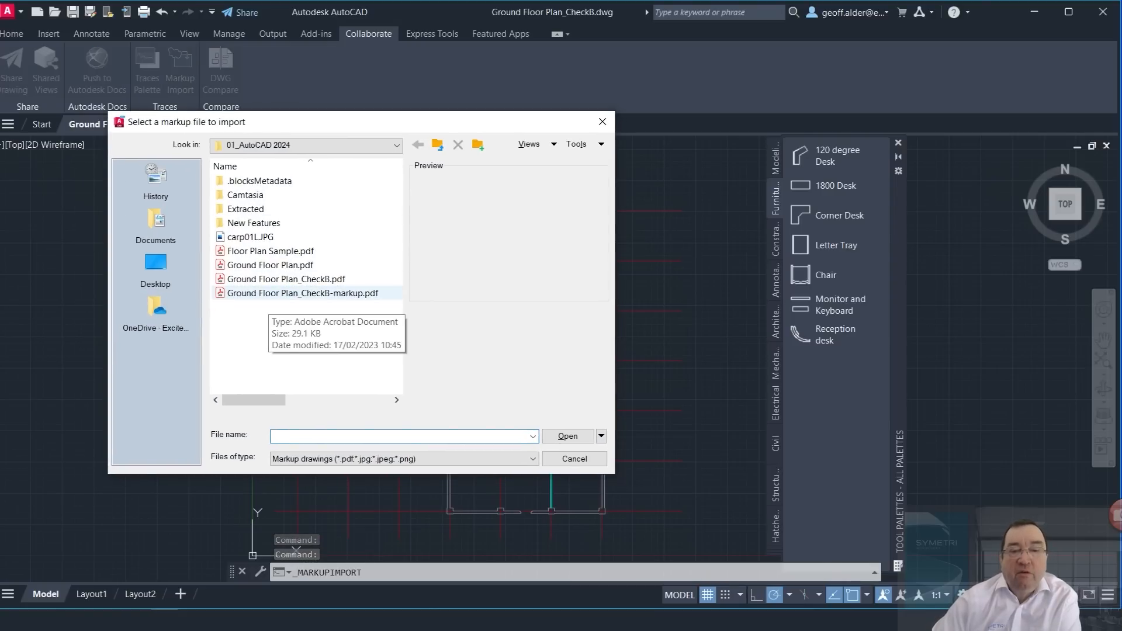
Import Ground Floor Plan_CheckB-markup.pdf as a markup trace over the plan
{"action": "left_click", "coordinate": [280, 293]}
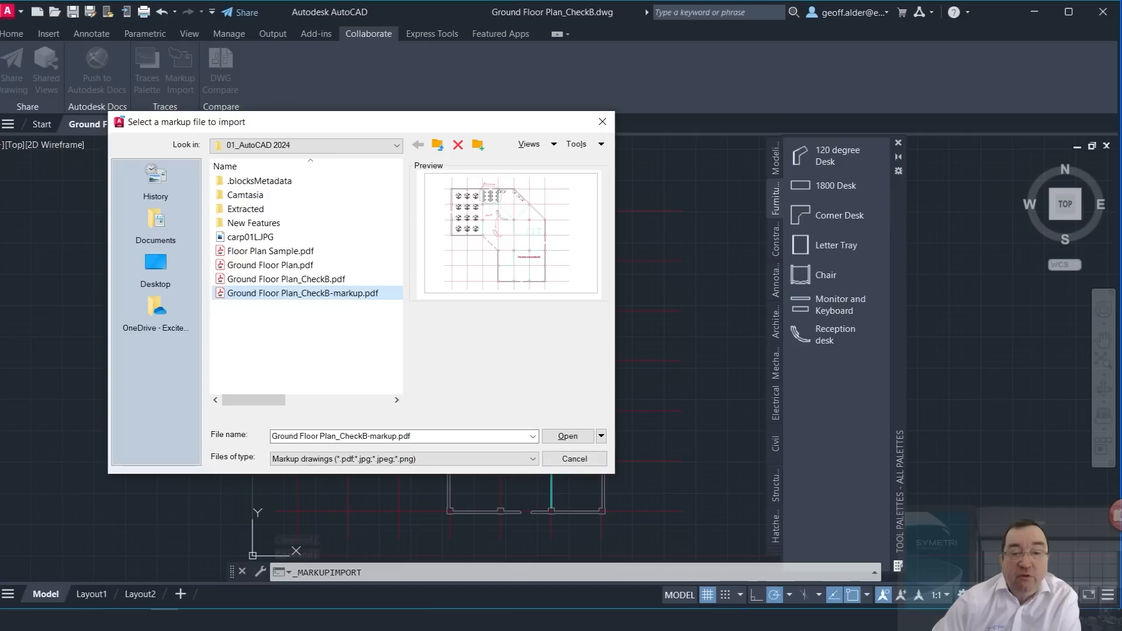
{"action": "left_click", "coordinate": [567, 435]}
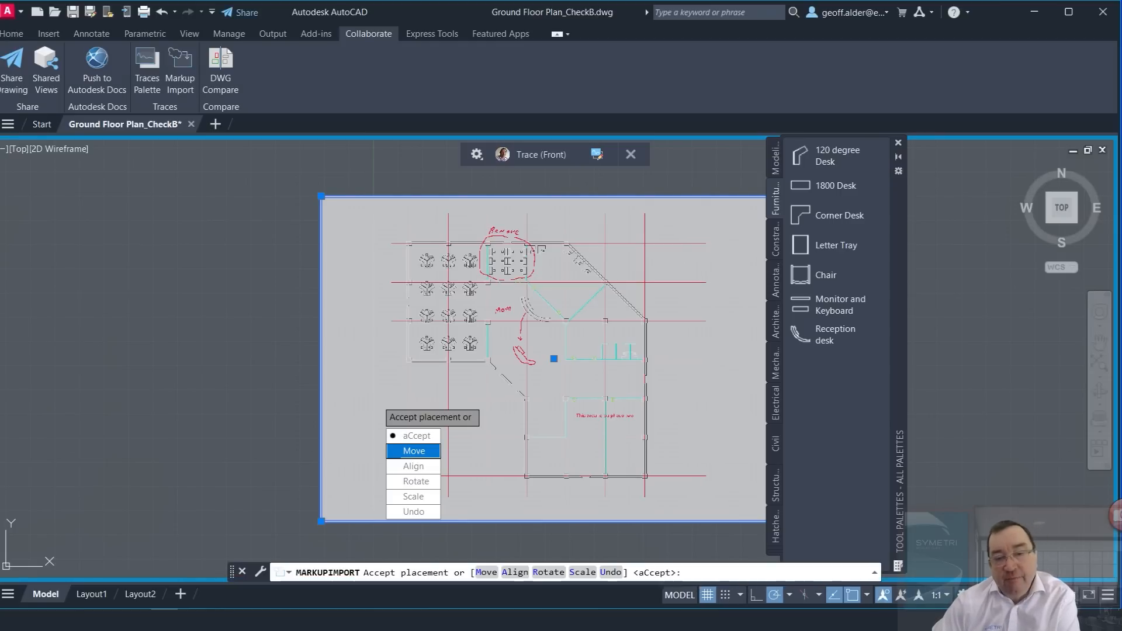
Accept the imported markup trace's current placement
{"action": "key", "text": "Down"}
{"action": "key", "text": "Down"}
{"action": "key", "text": "Down"}
{"action": "key", "text": "Down"}
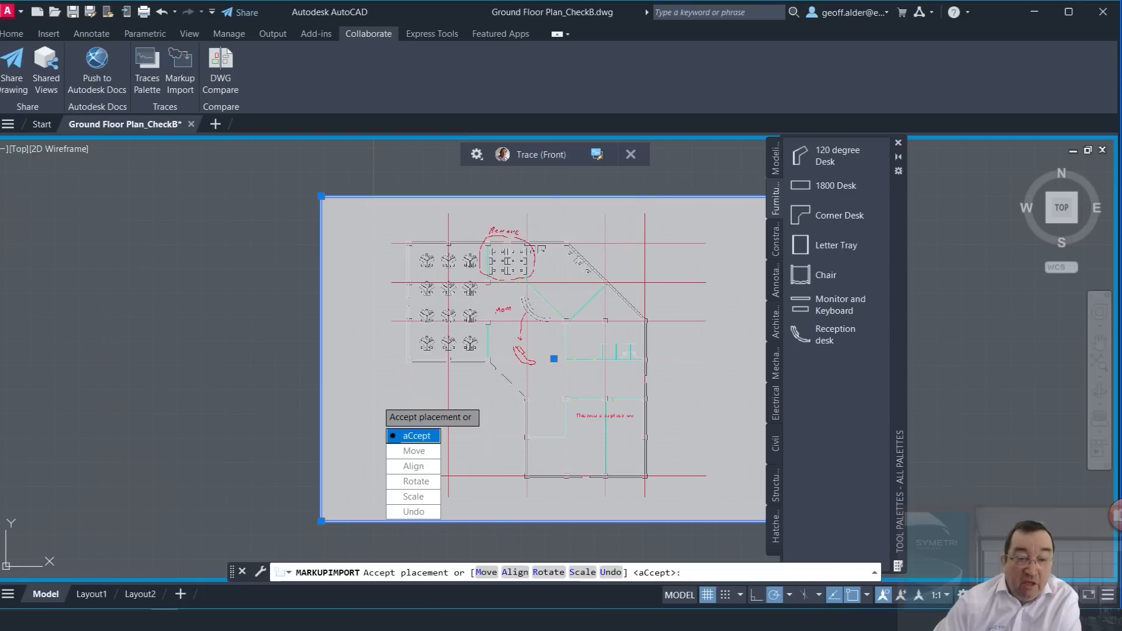
{"action": "key", "text": "Return"}
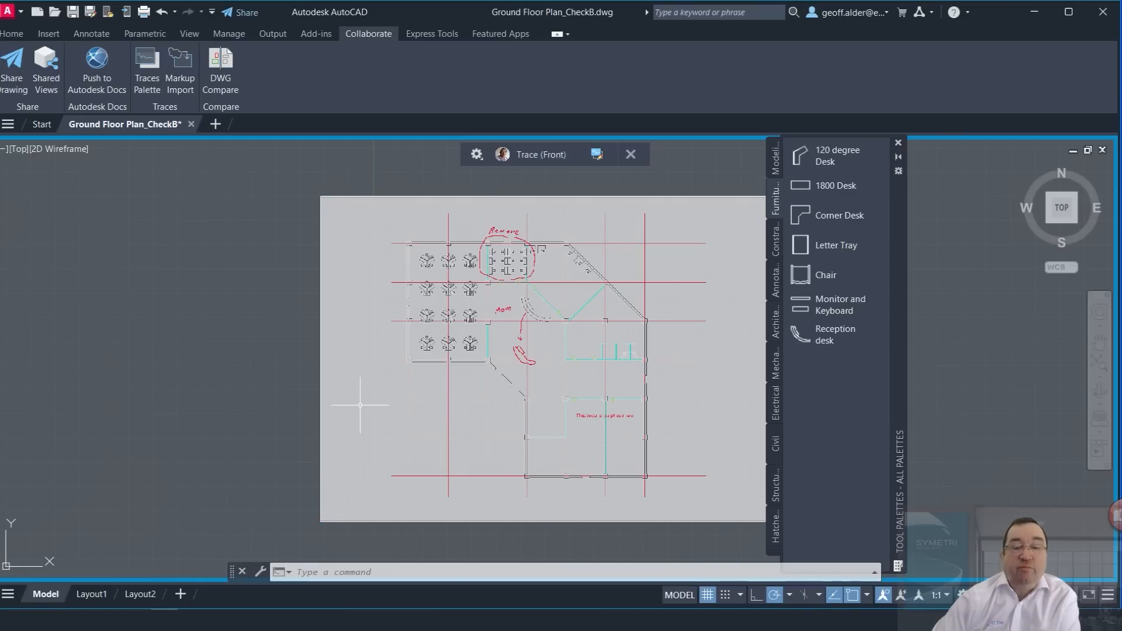
Frame the circled Remove and Move markups and show the trace behind the drawing
{"action": "middle_click_drag", "start_coordinate": [545, 367], "coordinate": [430, 390]}
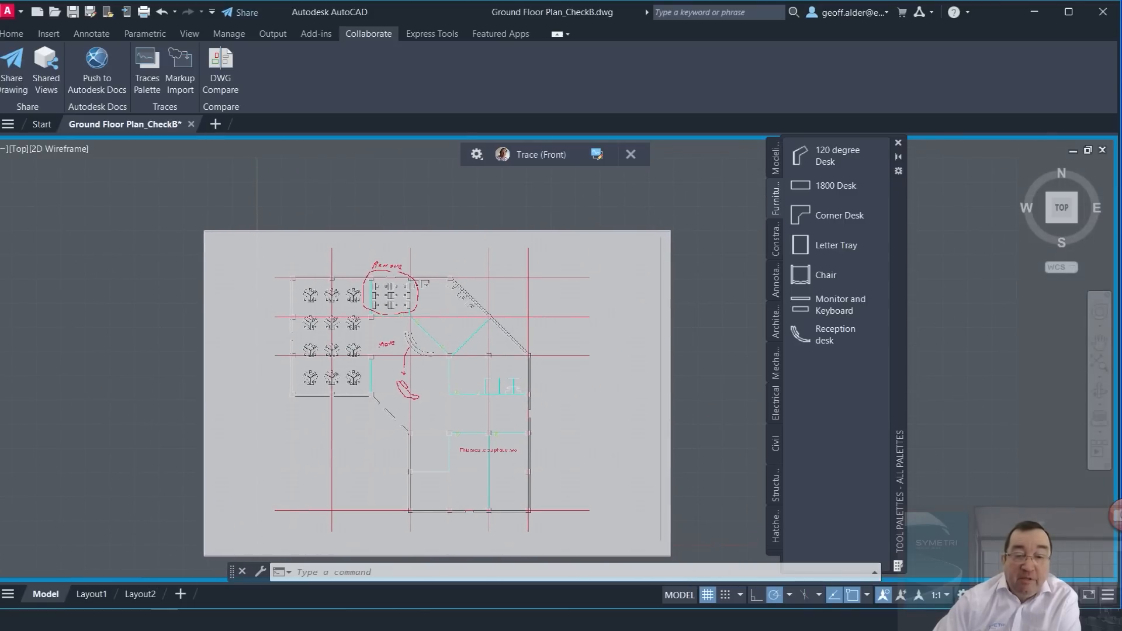
{"action": "scroll", "coordinate": [386, 302], "scroll_direction": "up", "scroll_amount": 2}
{"action": "scroll", "coordinate": [446, 351], "scroll_direction": "up", "scroll_amount": 3}
{"action": "scroll", "coordinate": [446, 342], "scroll_direction": "up", "scroll_amount": 2}
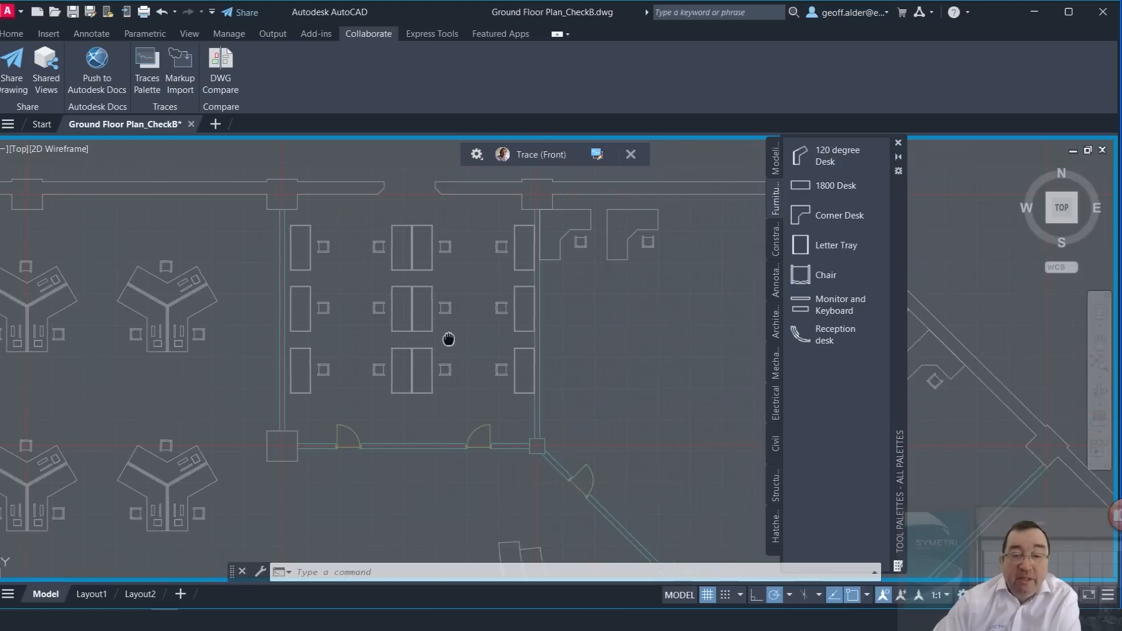
{"action": "scroll", "coordinate": [447, 362], "scroll_direction": "down", "scroll_amount": 2}
{"action": "middle_click_drag", "start_coordinate": [442, 361], "coordinate": [429, 388]}
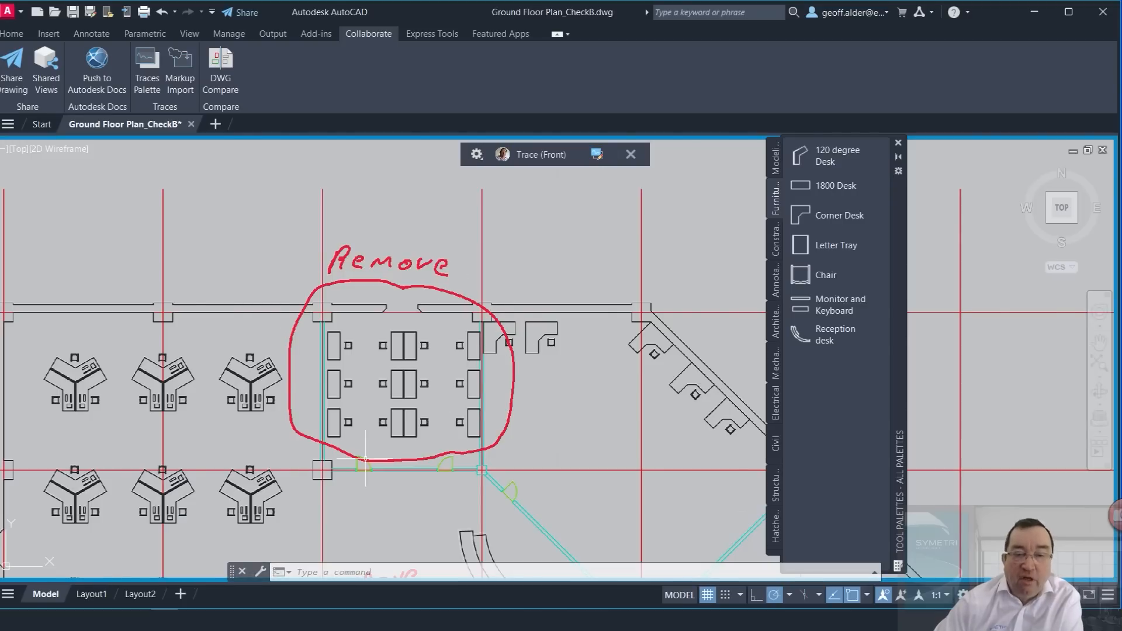
{"action": "middle_click_drag", "start_coordinate": [489, 435], "coordinate": [451, 293]}
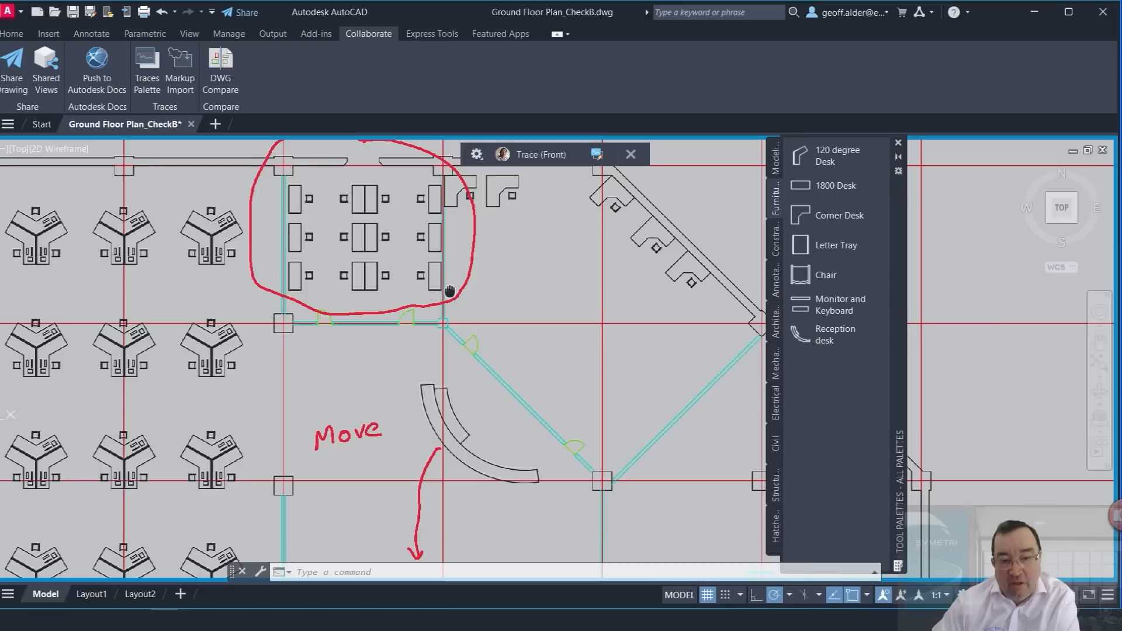
{"action": "mouse_move", "coordinate": [456, 377]}
{"action": "middle_mouse_down"}
{"action": "mouse_move", "coordinate": [461, 183]}
{"action": "mouse_move", "coordinate": [484, 260]}
{"action": "middle_mouse_up"}
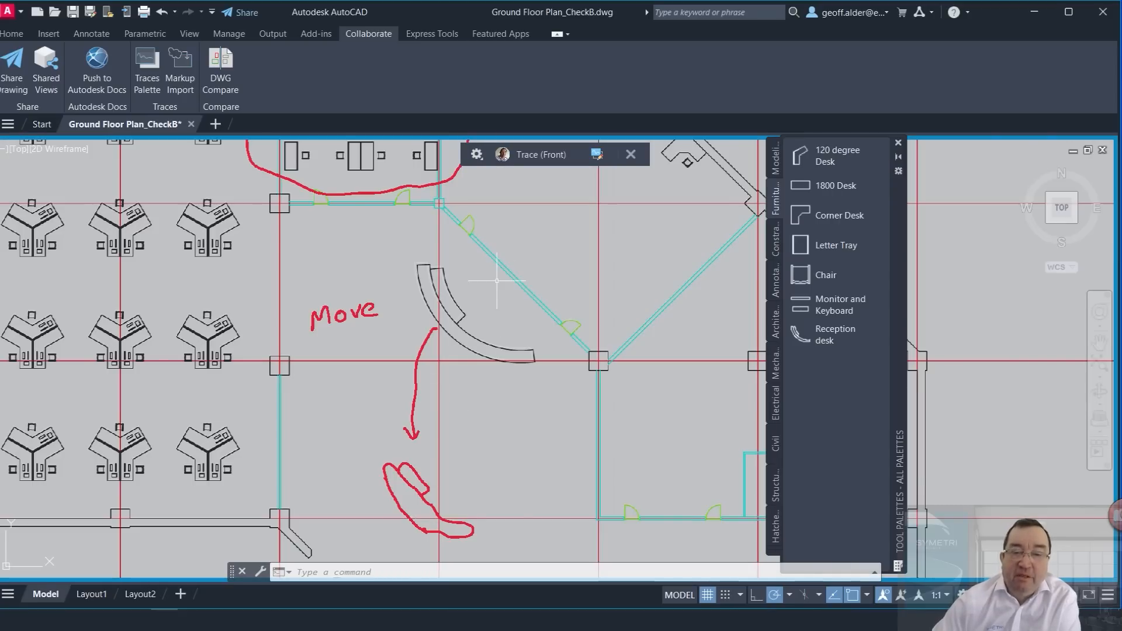
{"action": "mouse_move", "coordinate": [496, 281]}
{"action": "middle_mouse_down"}
{"action": "mouse_move", "coordinate": [503, 366]}
{"action": "mouse_move", "coordinate": [531, 464]}
{"action": "middle_mouse_up"}
{"action": "scroll", "coordinate": [531, 463], "scroll_direction": "up", "scroll_amount": 3}
{"action": "middle_click_drag", "start_coordinate": [464, 325], "coordinate": [505, 419]}
{"action": "middle_click_drag", "start_coordinate": [474, 368], "coordinate": [521, 426]}
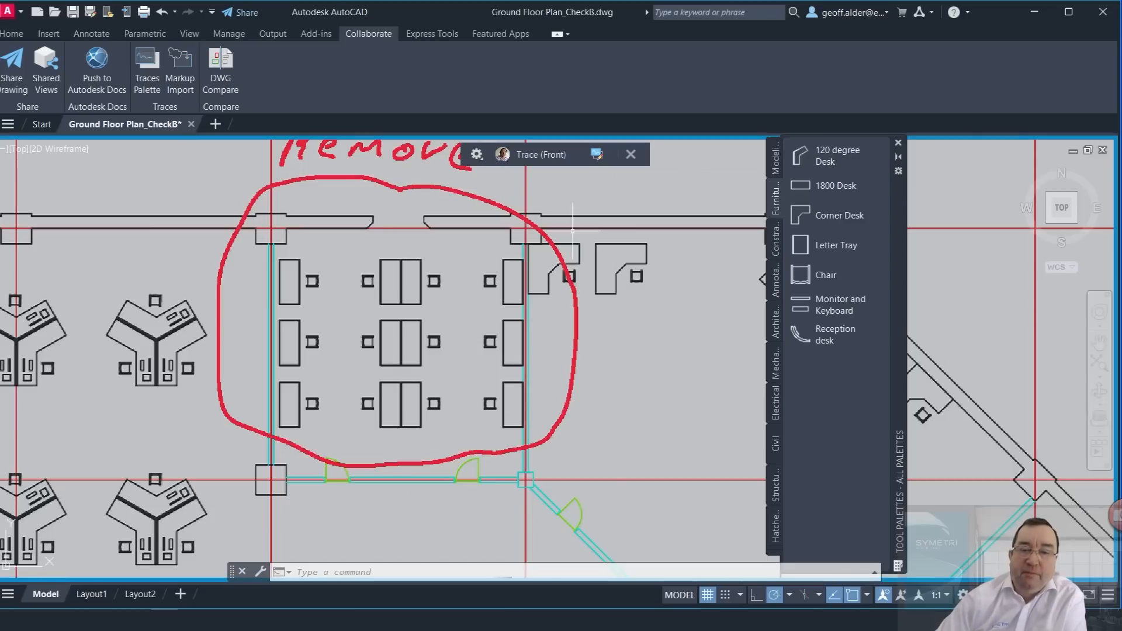
{"action": "middle_click_drag", "start_coordinate": [539, 371], "coordinate": [529, 394]}
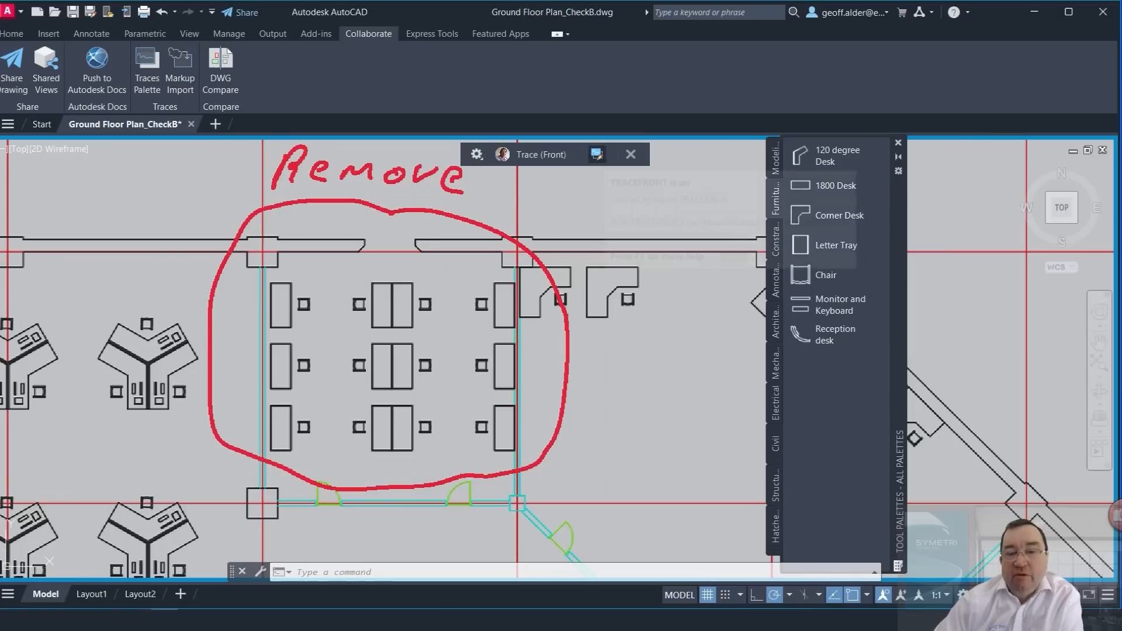
{"action": "left_click", "coordinate": [596, 155]}
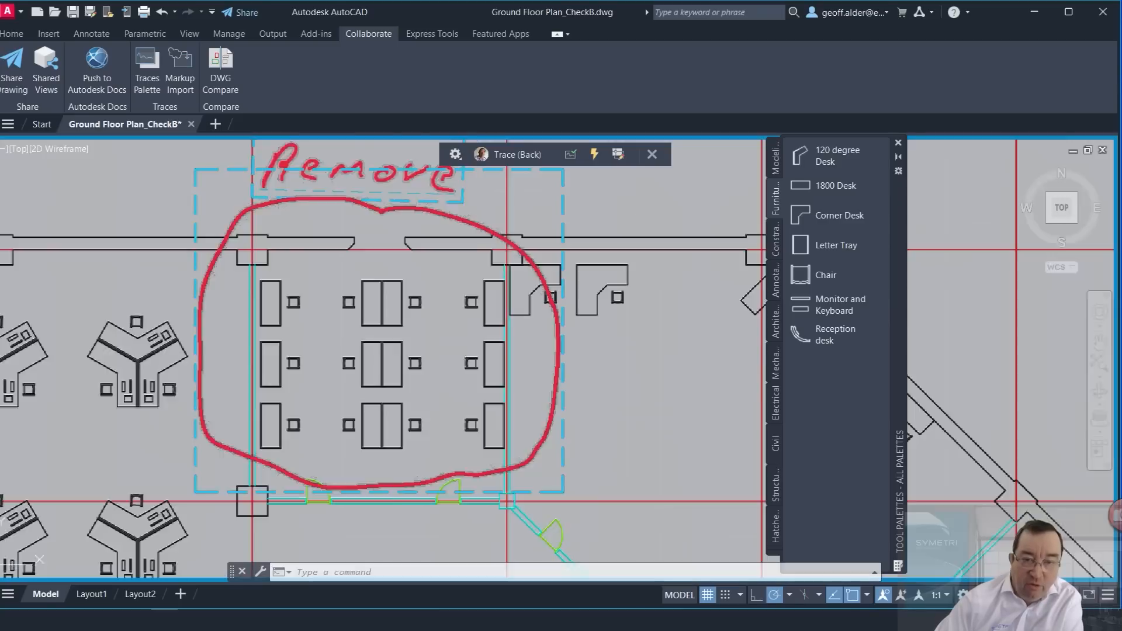
Erase the 24 desk objects inside the circled Remove markup via the Markup Assist prompt
{"action": "middle_click_drag", "start_coordinate": [645, 221], "coordinate": [646, 268]}
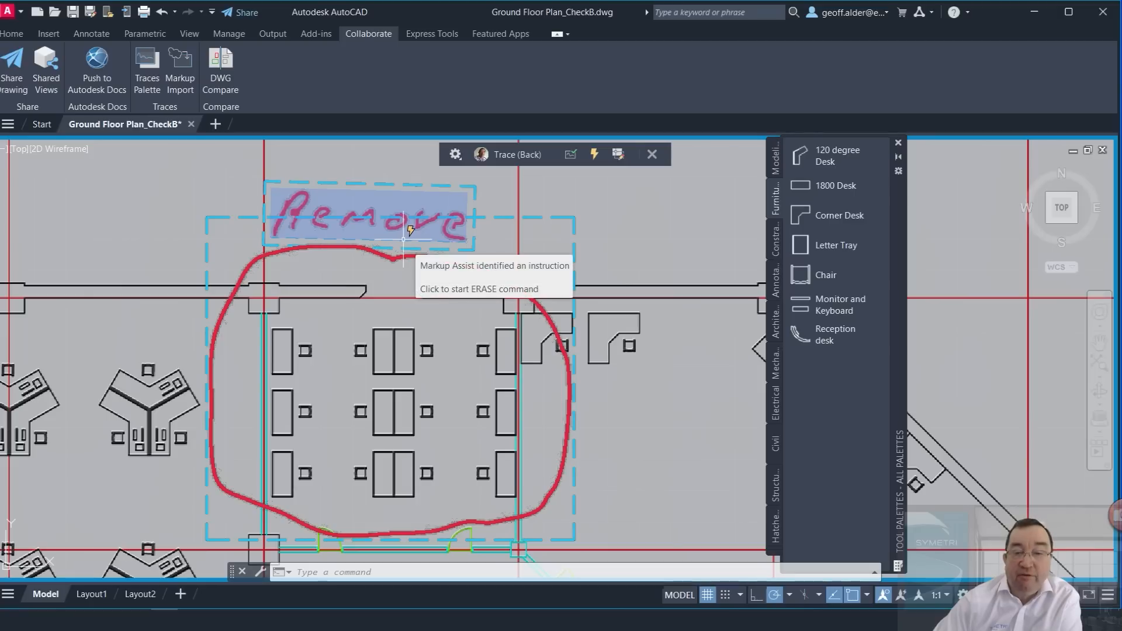
{"action": "left_click", "coordinate": [409, 230]}
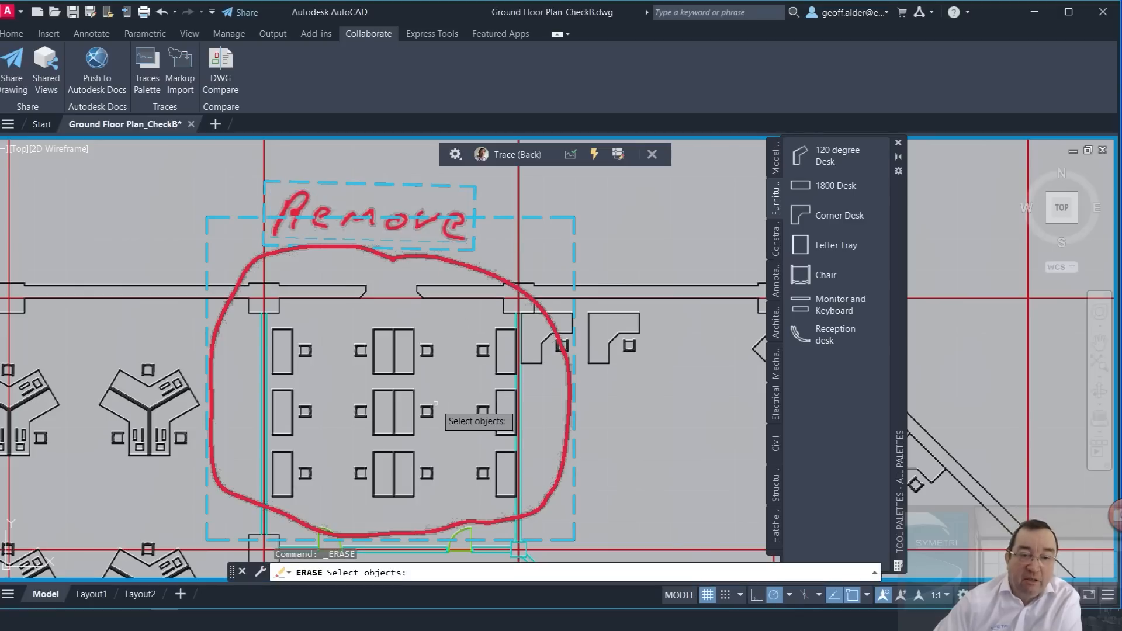
{"action": "left_click", "coordinate": [511, 506]}
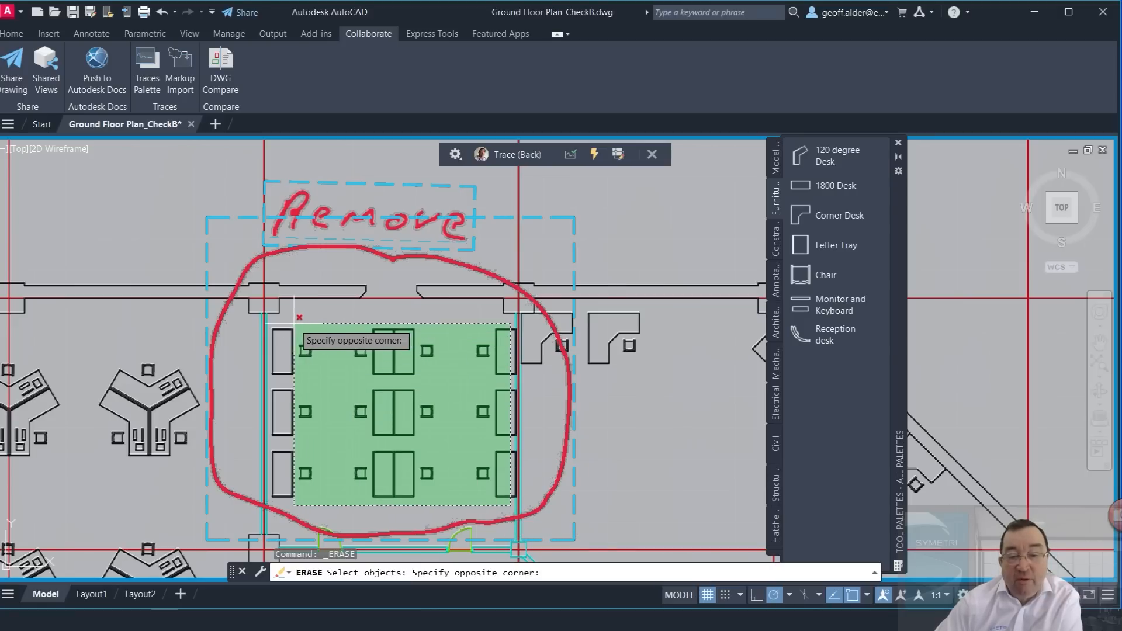
{"action": "left_click", "coordinate": [299, 318]}
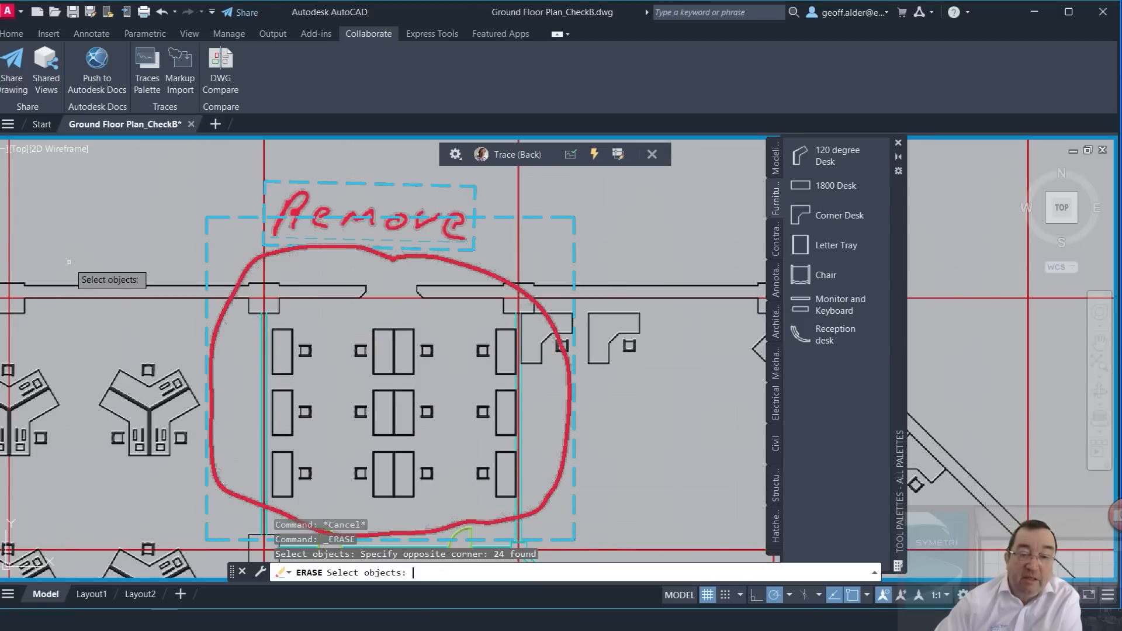
{"action": "key", "text": "Return"}
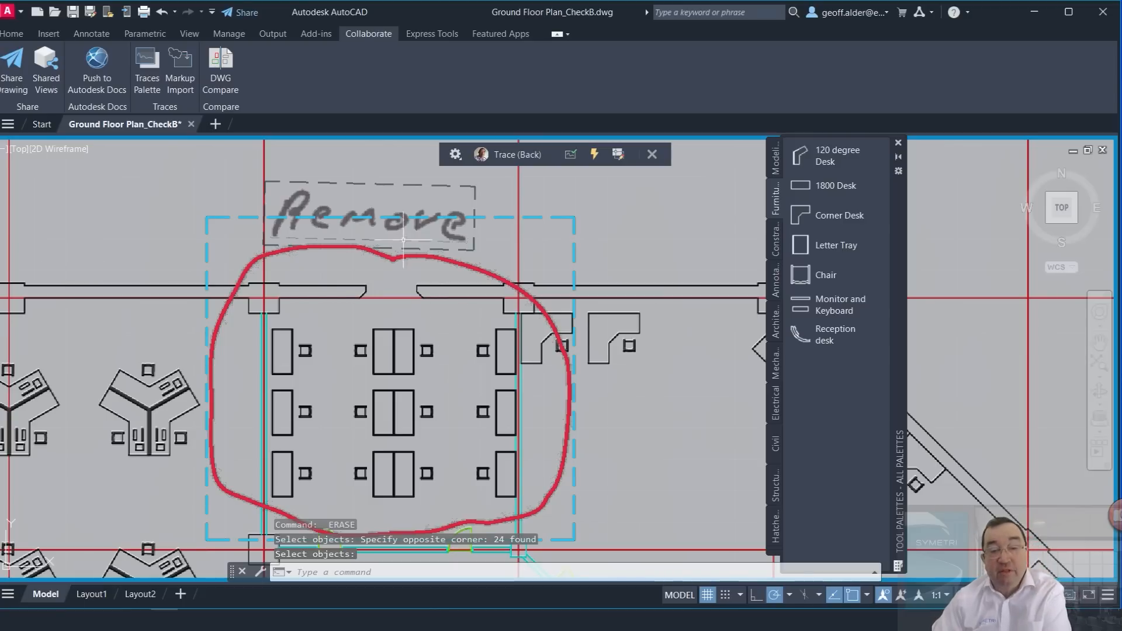
{"action": "scroll", "coordinate": [525, 384], "scroll_direction": "down", "scroll_amount": 3}
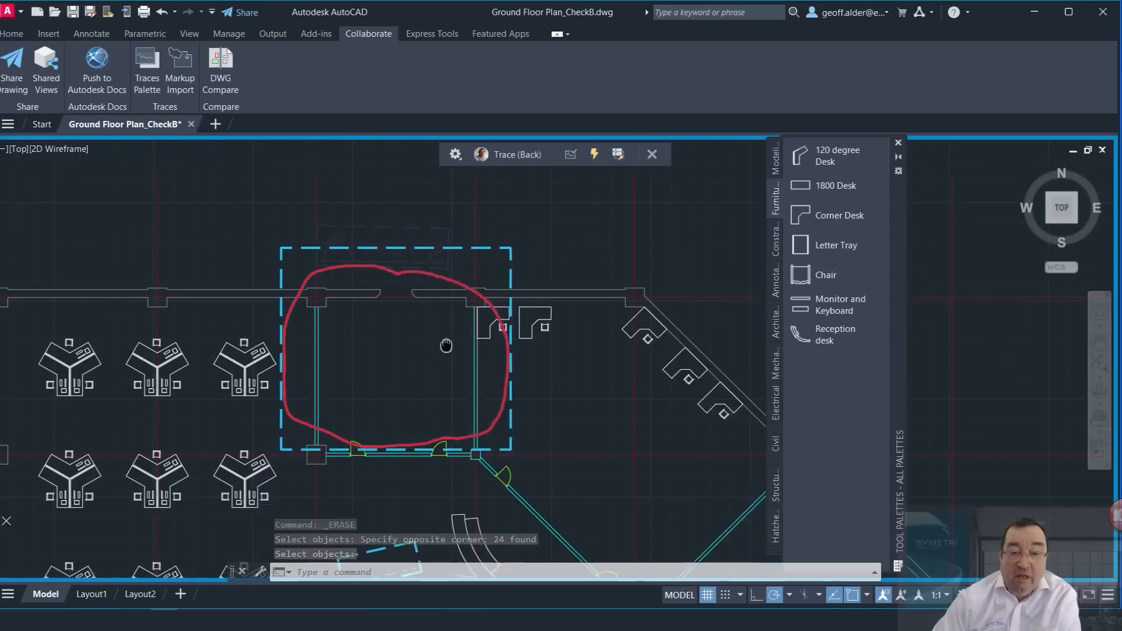
Start MOVE from the Markup Assist prompt and select the curved reception desk
{"action": "mouse_move", "coordinate": [446, 345]}
{"action": "middle_mouse_down"}
{"action": "mouse_move", "coordinate": [402, 409]}
{"action": "mouse_move", "coordinate": [383, 291]}
{"action": "mouse_move", "coordinate": [338, 257]}
{"action": "mouse_move", "coordinate": [363, 218]}
{"action": "middle_mouse_up"}
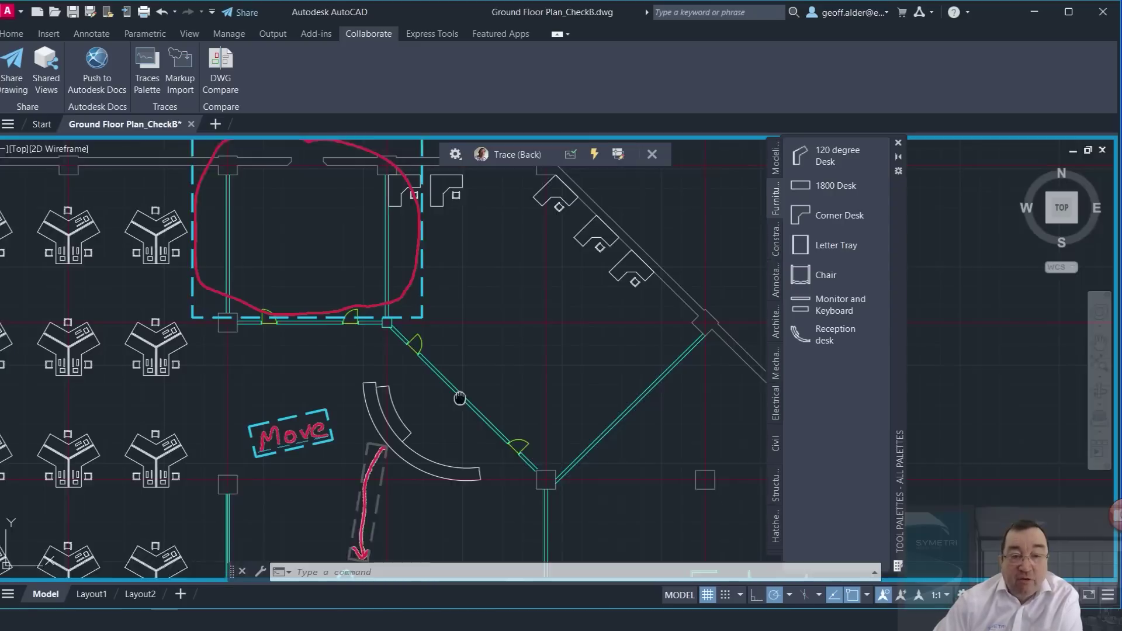
{"action": "middle_click_drag", "start_coordinate": [459, 394], "coordinate": [503, 240]}
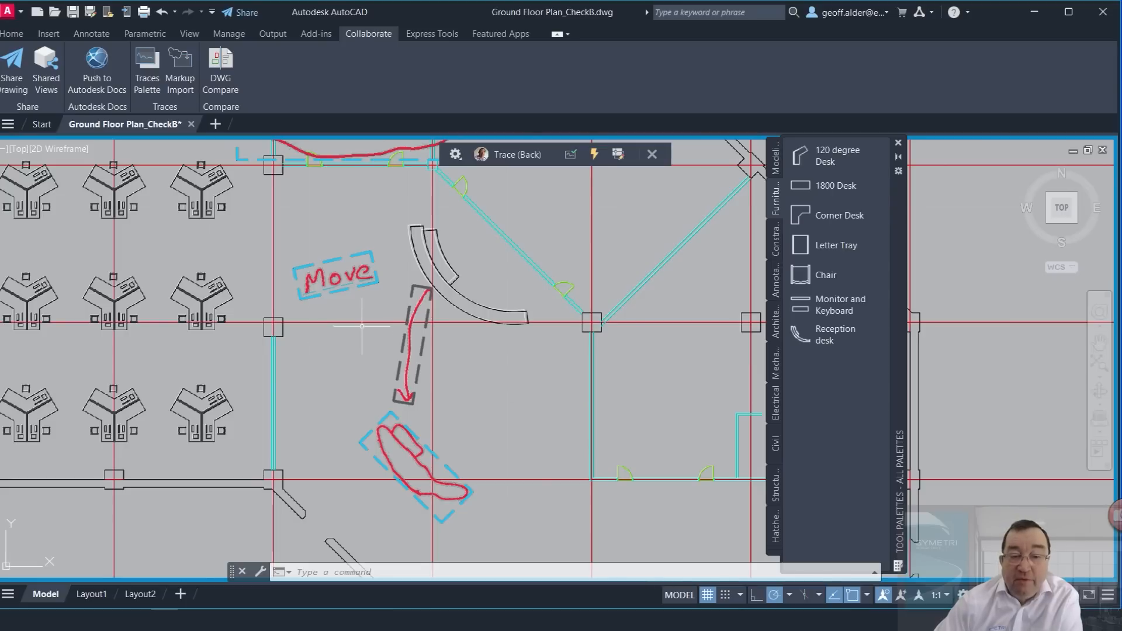
{"action": "scroll", "coordinate": [360, 317], "scroll_direction": "up", "scroll_amount": 2}
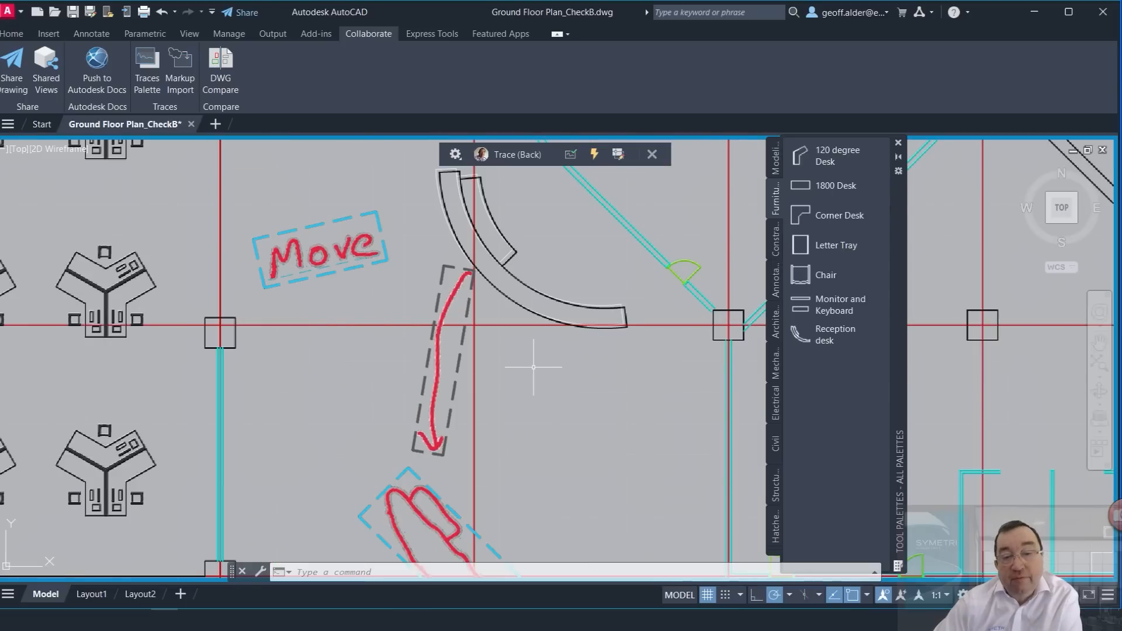
{"action": "middle_click_drag", "start_coordinate": [533, 367], "coordinate": [489, 317]}
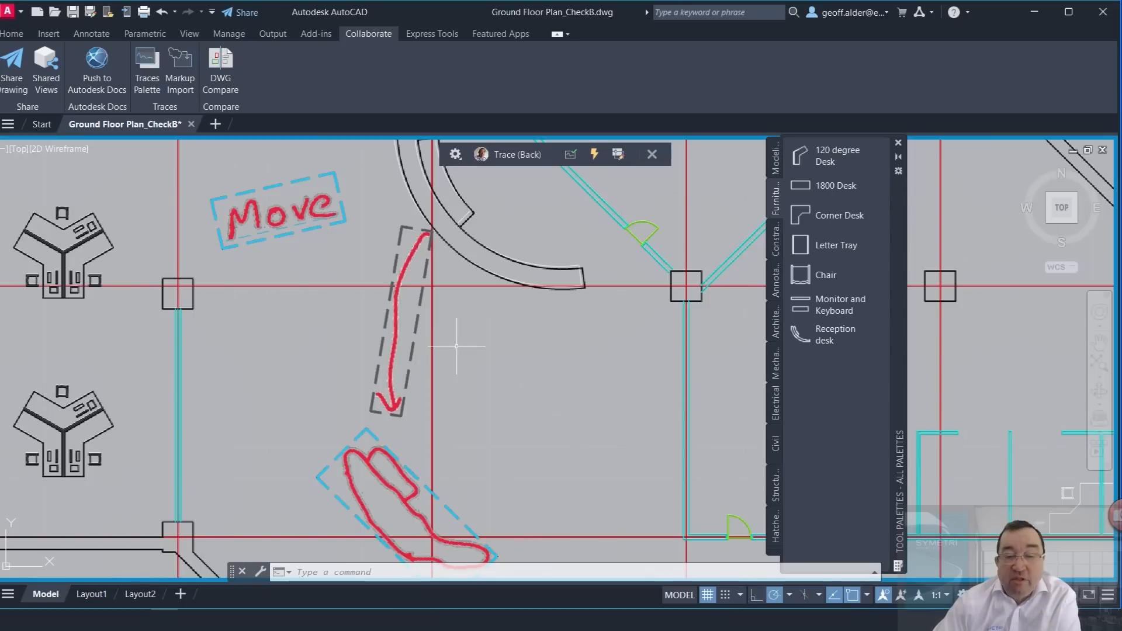
{"action": "middle_click_drag", "start_coordinate": [322, 238], "coordinate": [336, 271]}
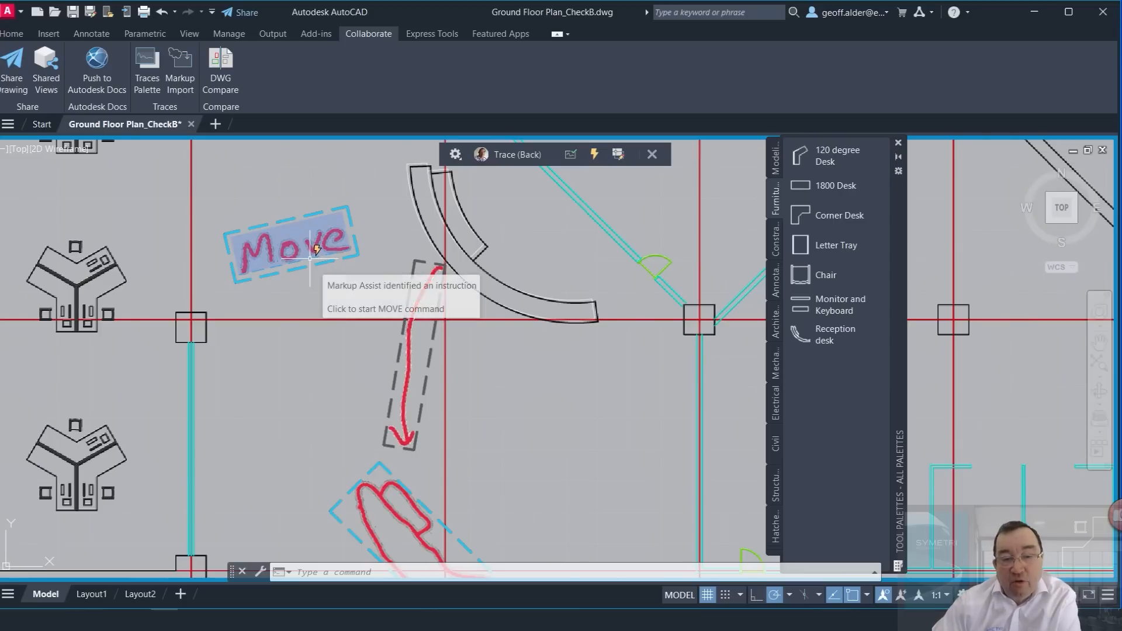
{"action": "mouse_move", "coordinate": [279, 212]}
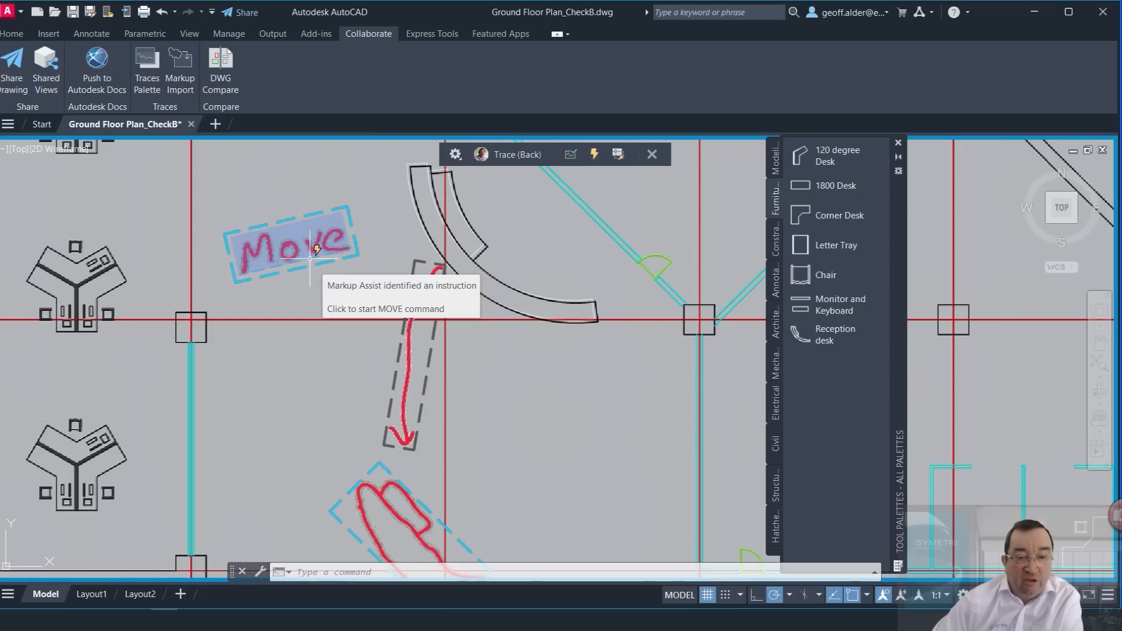
{"action": "left_click", "coordinate": [316, 250]}
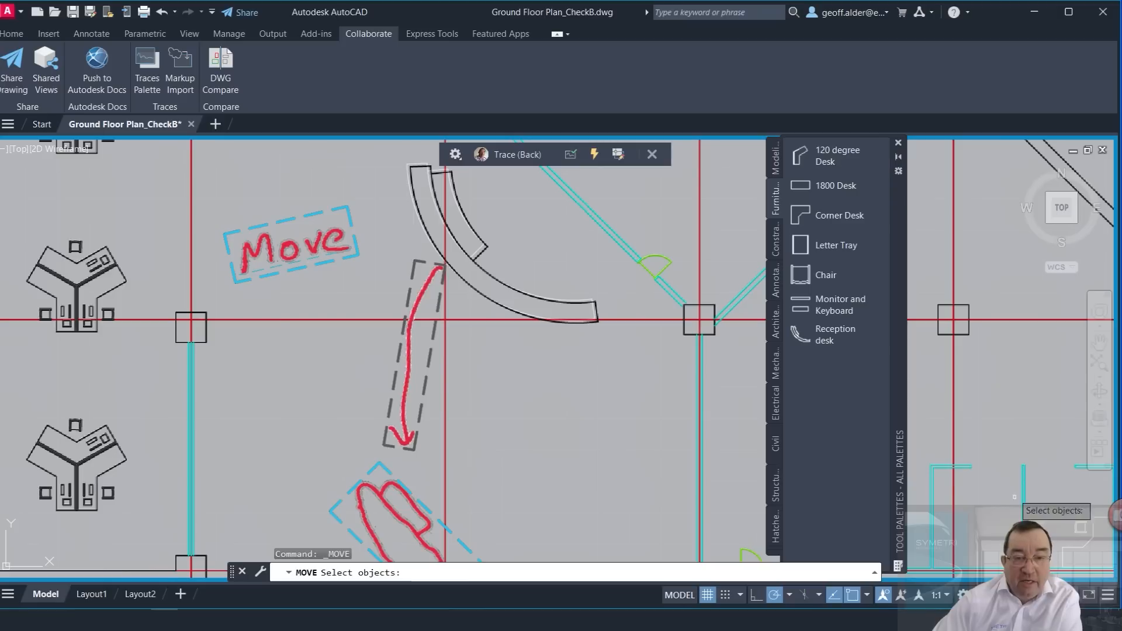
{"action": "left_click", "coordinate": [503, 307]}
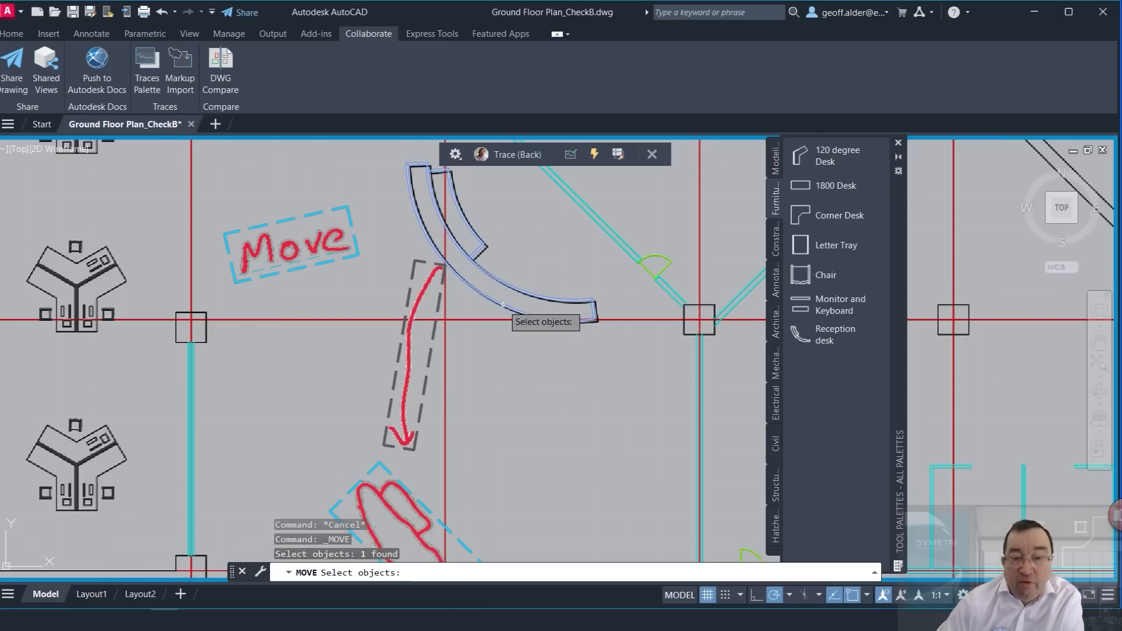
{"action": "key", "text": "Return"}
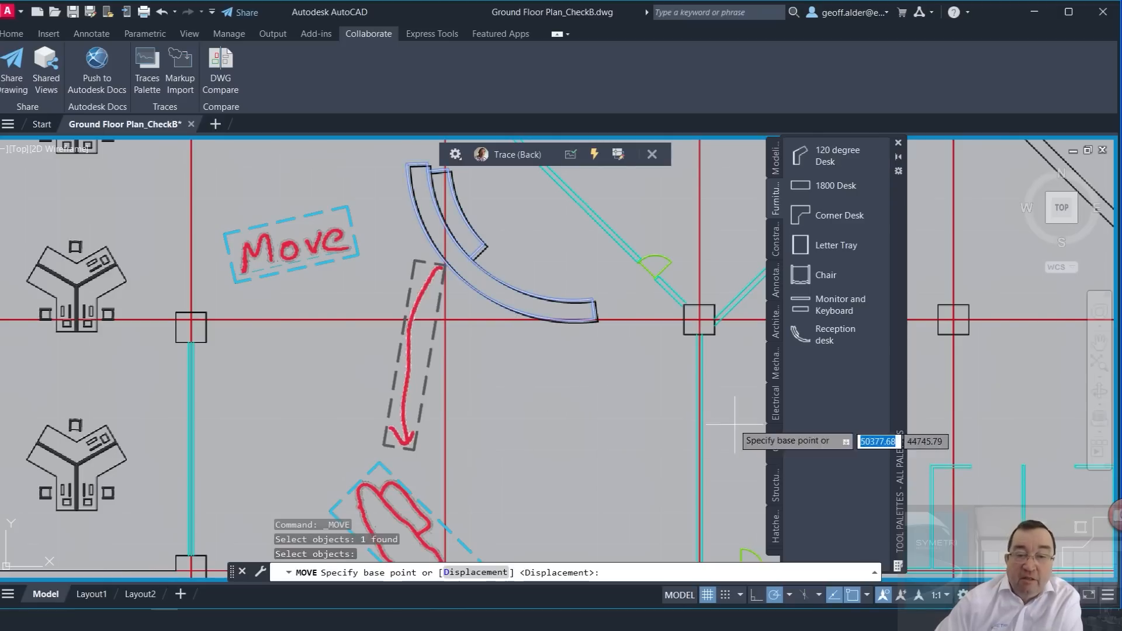
Move the reception desk from its end point down to the spot marked by the red scribble
{"action": "left_click", "coordinate": [595, 318]}
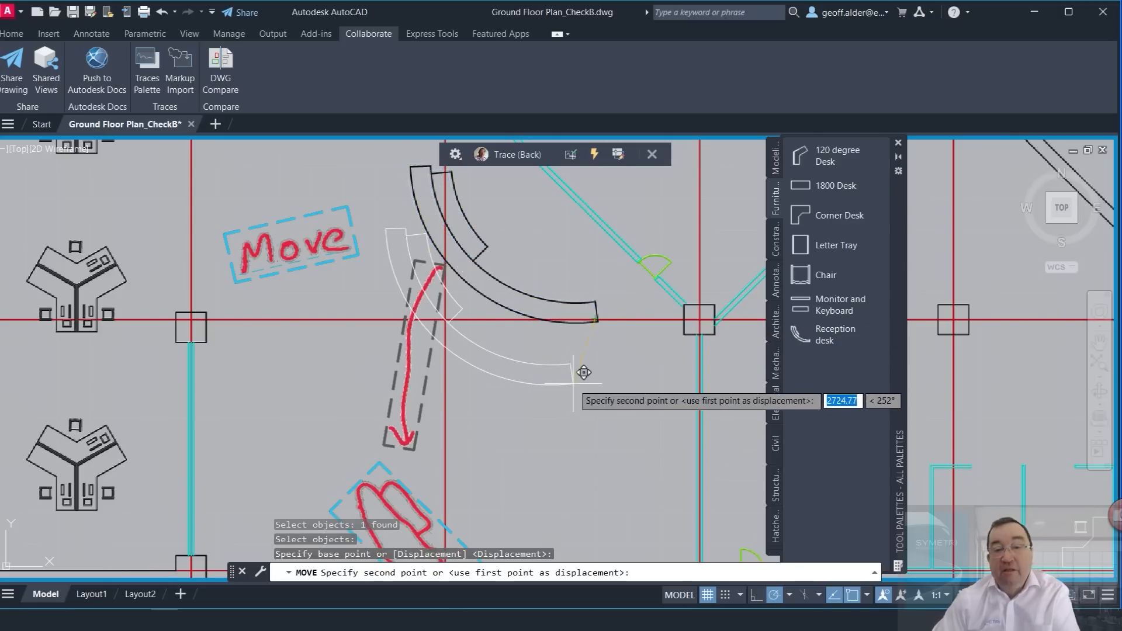
{"action": "scroll", "coordinate": [558, 300], "scroll_direction": "down", "scroll_amount": 3}
{"action": "scroll", "coordinate": [552, 391], "scroll_direction": "up", "scroll_amount": 3}
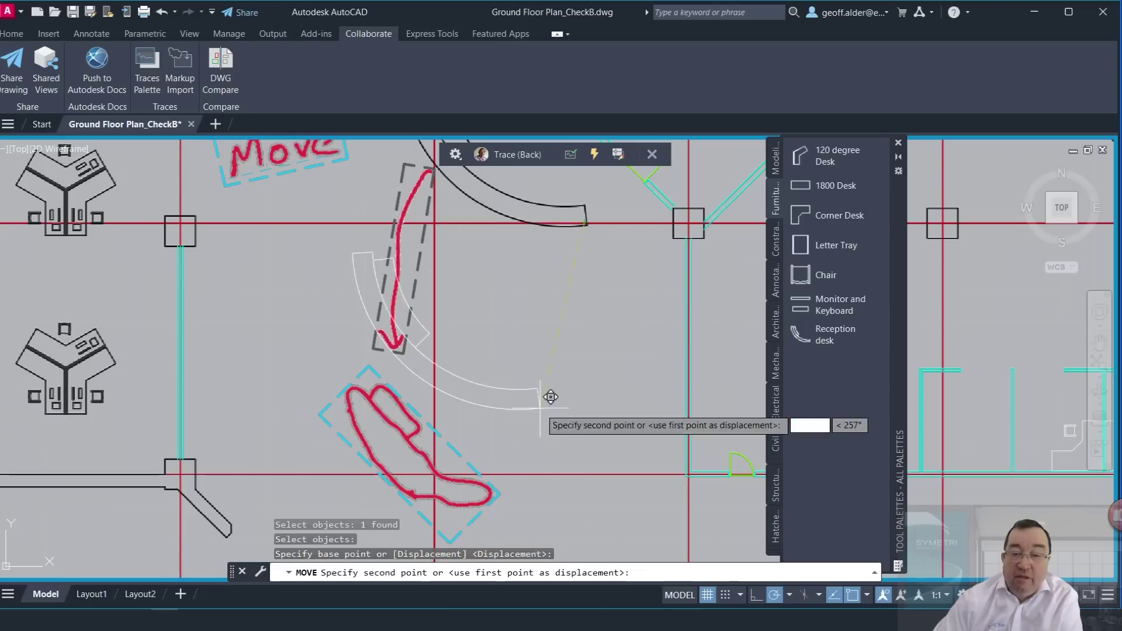
{"action": "left_click", "coordinate": [533, 522]}
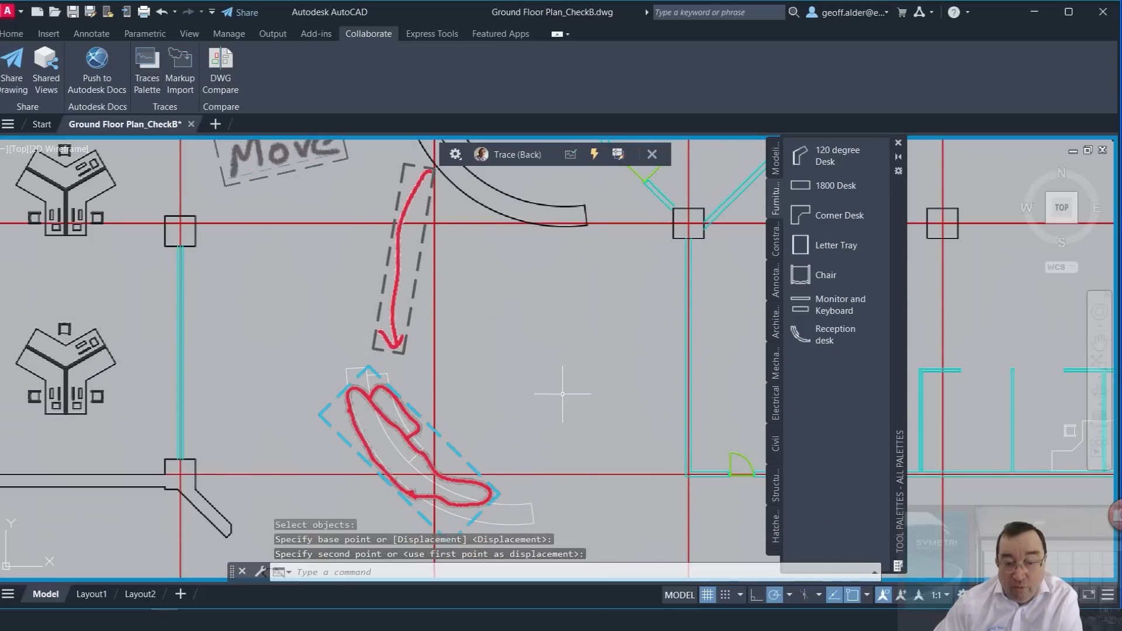
{"action": "scroll", "coordinate": [561, 388], "scroll_direction": "down", "scroll_amount": 2}
{"action": "scroll", "coordinate": [558, 387], "scroll_direction": "down", "scroll_amount": 1}
{"action": "scroll", "coordinate": [554, 384], "scroll_direction": "down", "scroll_amount": 1}
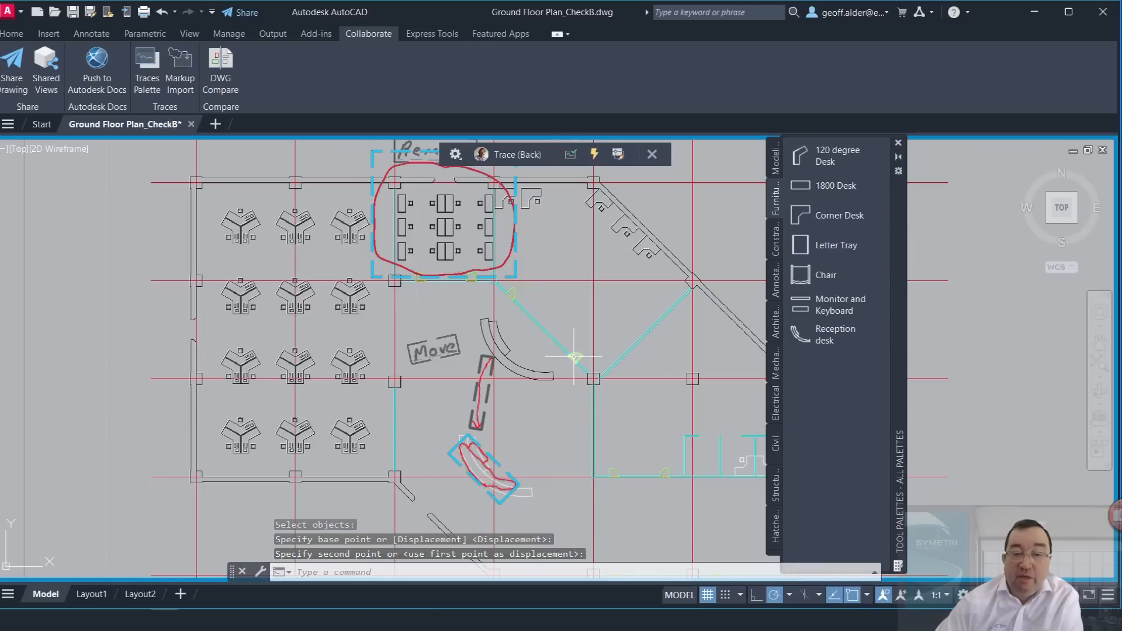
{"action": "scroll", "coordinate": [386, 433], "scroll_direction": "down", "scroll_amount": 2}
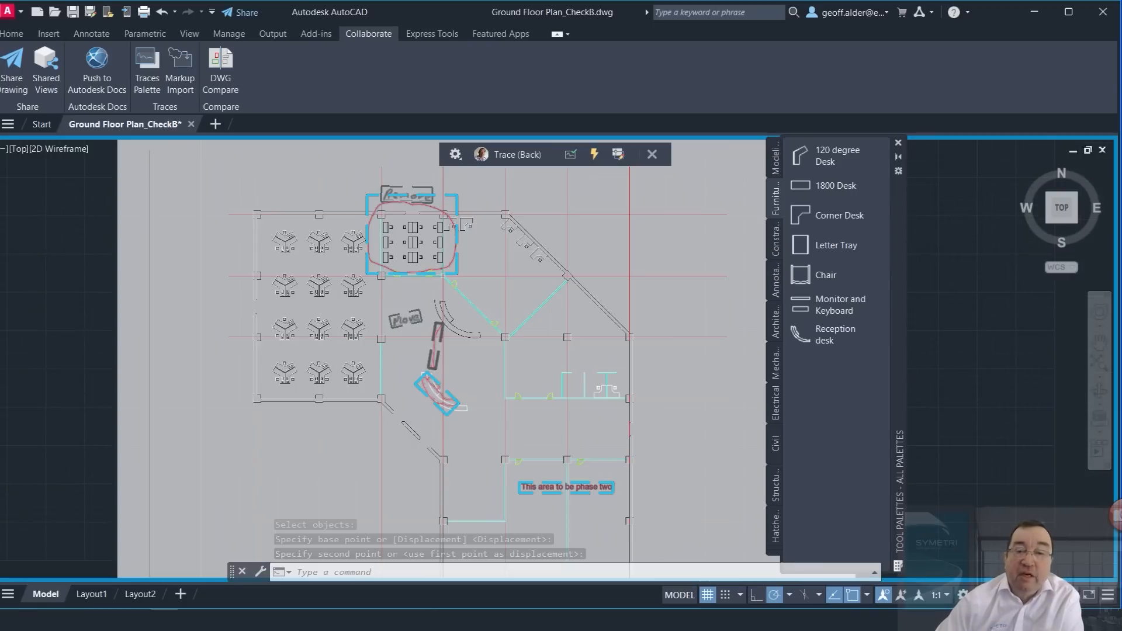
{"action": "middle_click_drag", "start_coordinate": [608, 428], "coordinate": [478, 355]}
{"action": "scroll", "coordinate": [403, 368], "scroll_direction": "up", "scroll_amount": 2}
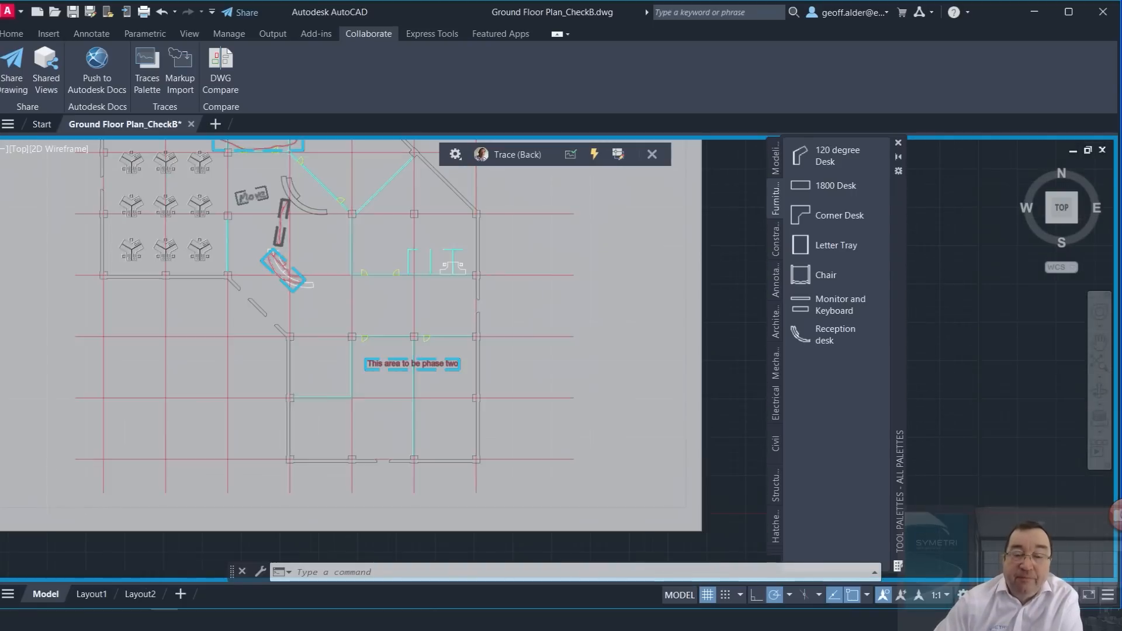
{"action": "scroll", "coordinate": [455, 452], "scroll_direction": "up", "scroll_amount": 3}
{"action": "scroll", "coordinate": [429, 441], "scroll_direction": "up", "scroll_amount": 3}
{"action": "middle_click_drag", "start_coordinate": [430, 441], "coordinate": [517, 553]}
{"action": "scroll", "coordinate": [498, 389], "scroll_direction": "down", "scroll_amount": 3}
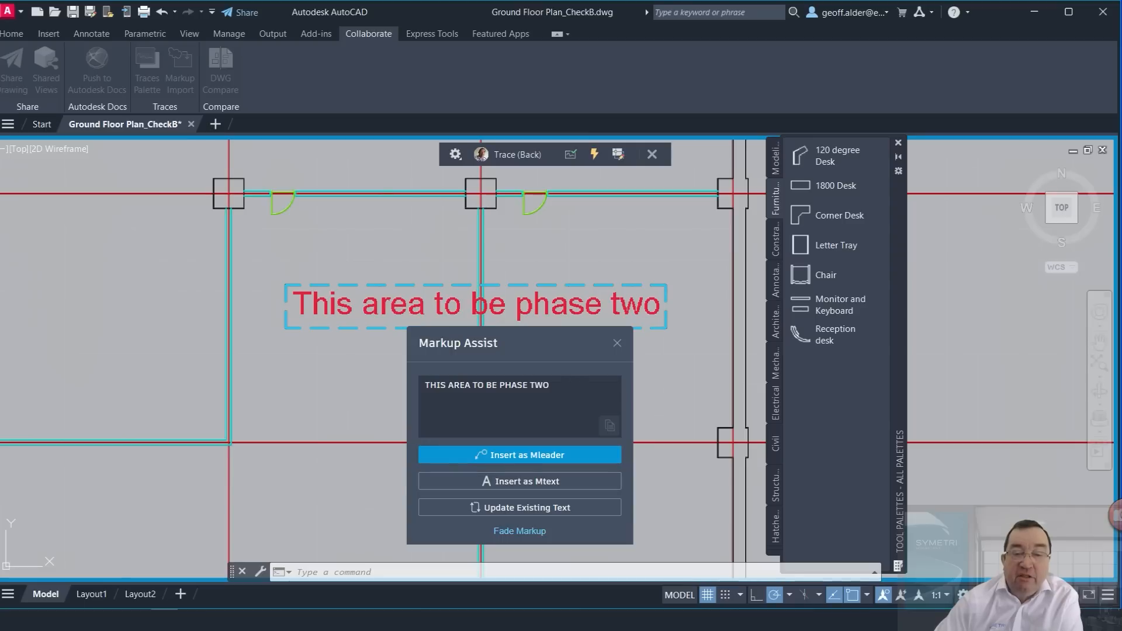
{"action": "key", "text": "Escape"}
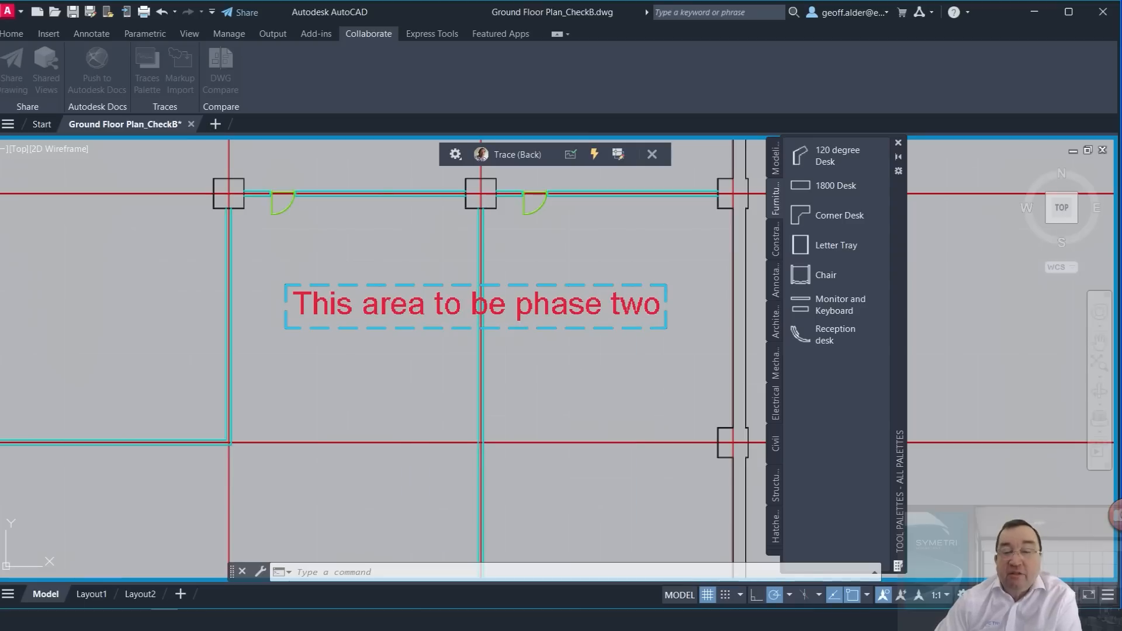
{"action": "scroll", "coordinate": [554, 533], "scroll_direction": "down", "scroll_amount": 4}
{"action": "scroll", "coordinate": [553, 533], "scroll_direction": "down", "scroll_amount": 2}
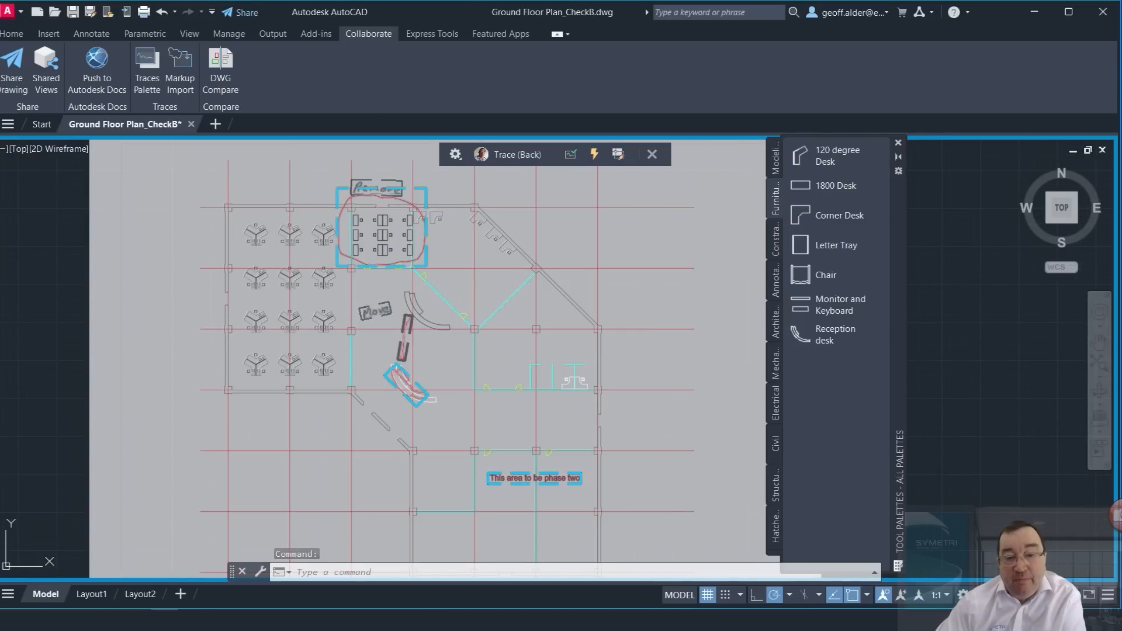
Close the markup trace and centre the plan on the reception desk booths
{"action": "left_click", "coordinate": [651, 154]}
{"action": "mouse_move", "coordinate": [505, 419]}
{"action": "middle_mouse_down"}
{"action": "mouse_move", "coordinate": [476, 416]}
{"action": "mouse_move", "coordinate": [490, 384]}
{"action": "middle_mouse_up"}
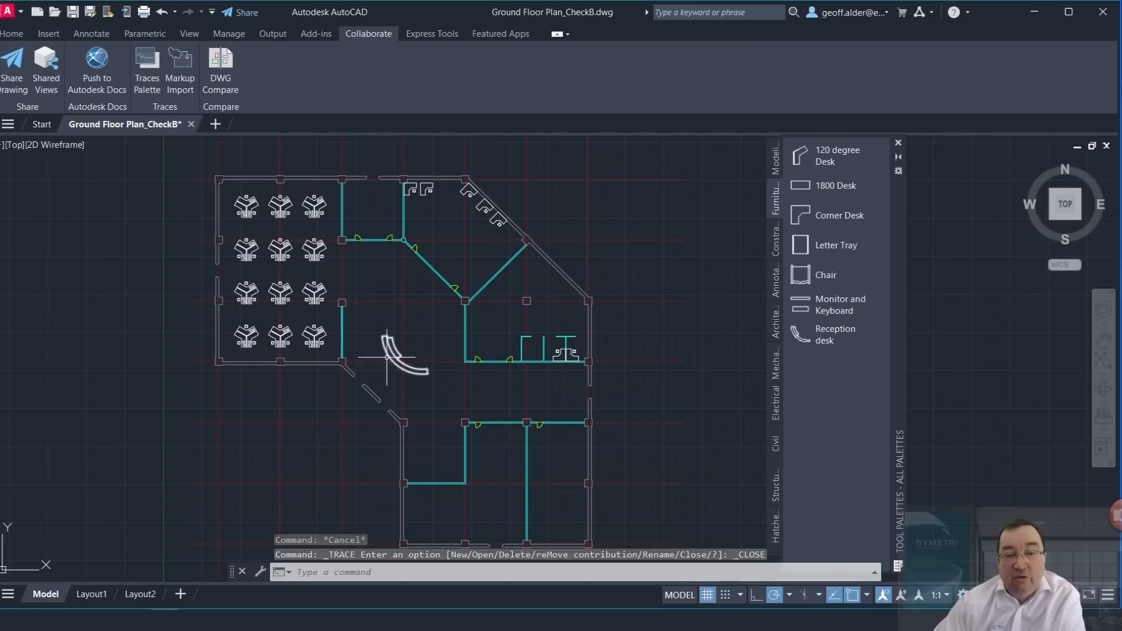
{"action": "mouse_move", "coordinate": [623, 487]}
{"action": "middle_mouse_down"}
{"action": "mouse_move", "coordinate": [581, 438]}
{"action": "mouse_move", "coordinate": [567, 466]}
{"action": "mouse_move", "coordinate": [573, 491]}
{"action": "middle_mouse_up"}
{"action": "scroll", "coordinate": [551, 343], "scroll_direction": "up", "scroll_amount": 2}
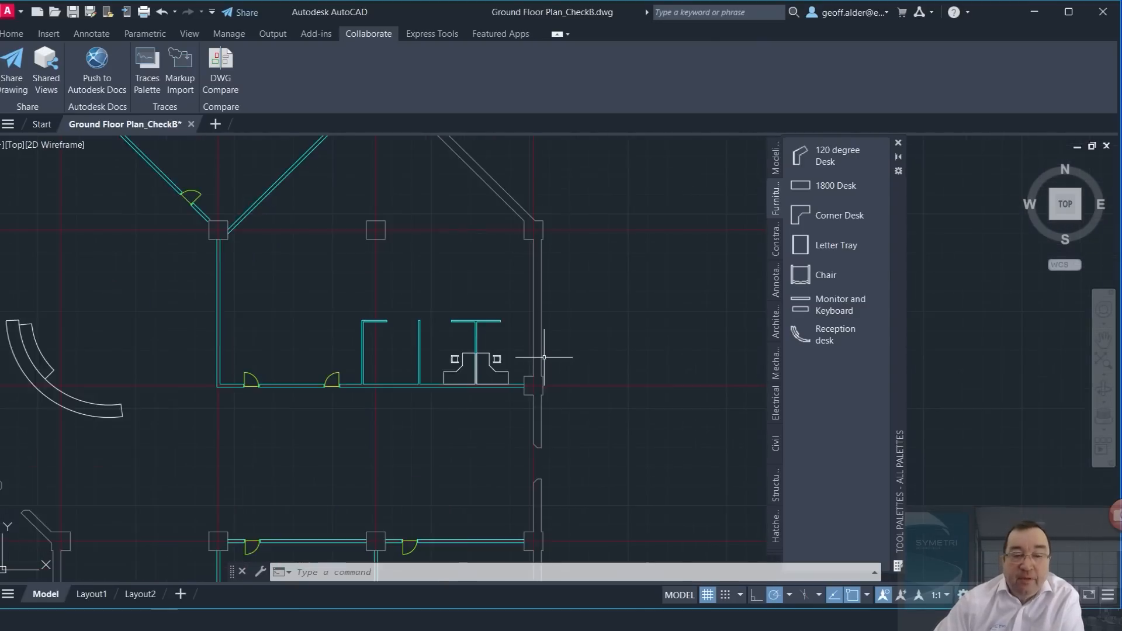
{"action": "scroll", "coordinate": [546, 363], "scroll_direction": "up", "scroll_amount": 2}
{"action": "scroll", "coordinate": [532, 383], "scroll_direction": "up", "scroll_amount": 2}
{"action": "scroll", "coordinate": [663, 377], "scroll_direction": "up", "scroll_amount": 1}
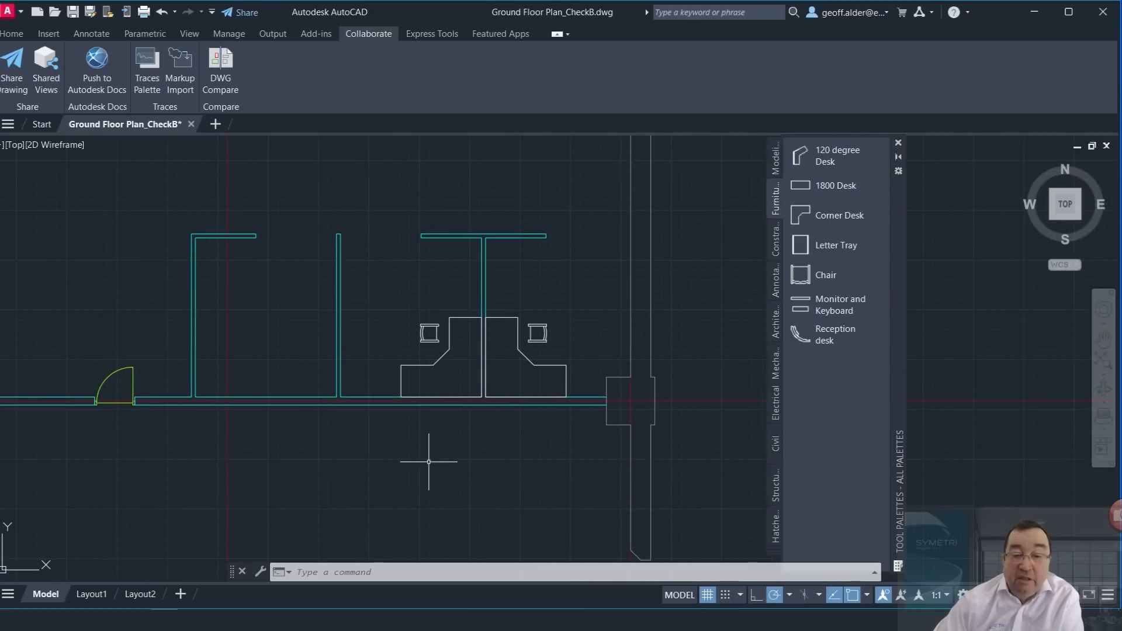
{"action": "mouse_move", "coordinate": [429, 461]}
{"action": "middle_mouse_down"}
{"action": "mouse_move", "coordinate": [481, 453]}
{"action": "mouse_move", "coordinate": [483, 463]}
{"action": "middle_mouse_up"}
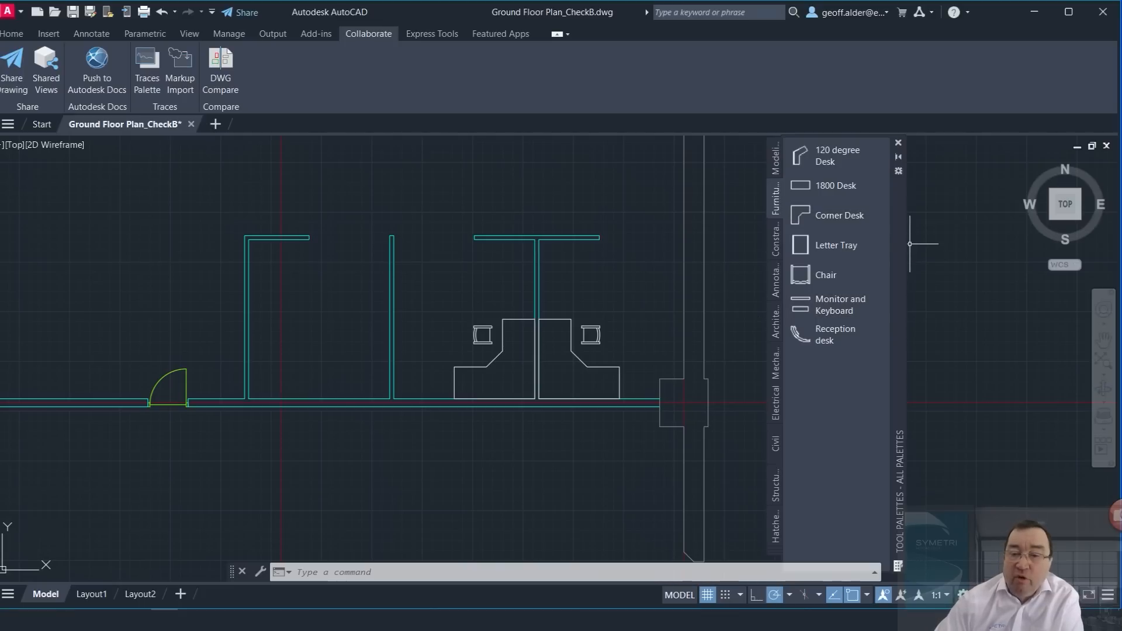
Insert a Corner Desk block from the Furniture palette into the empty left booth
{"action": "left_click", "coordinate": [828, 215]}
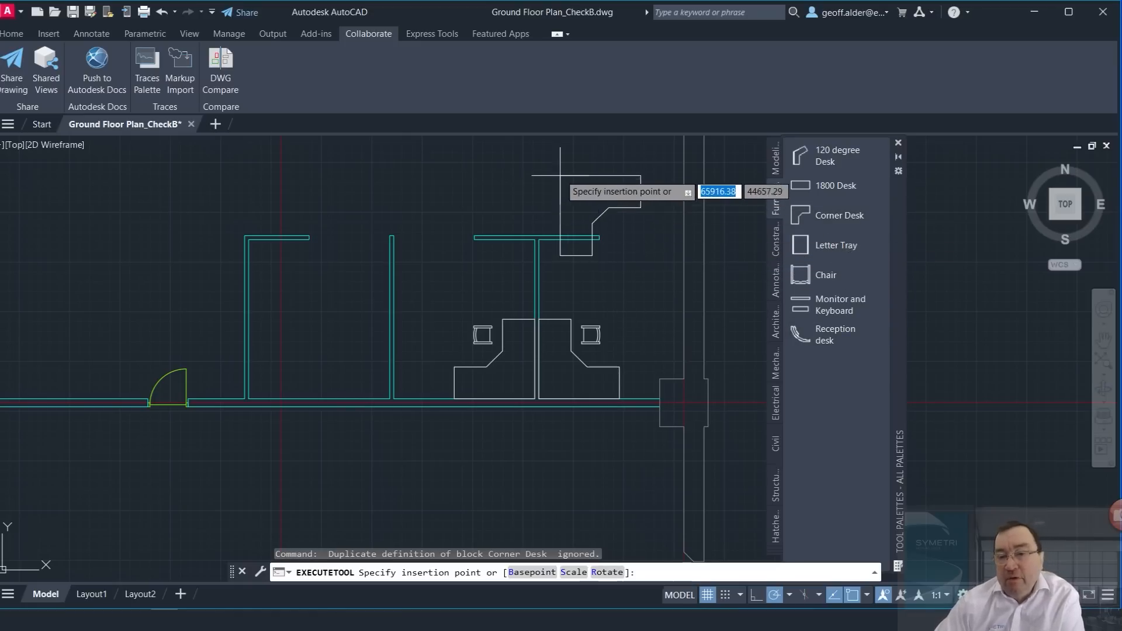
{"action": "middle_click_drag", "start_coordinate": [559, 175], "coordinate": [545, 224]}
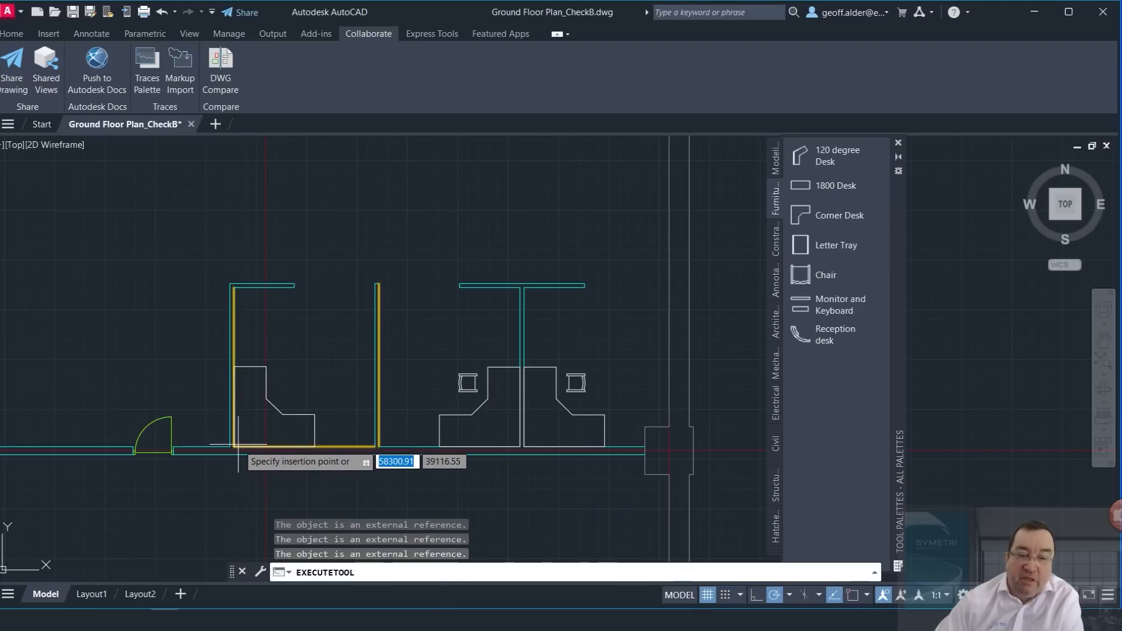
{"action": "left_click", "coordinate": [238, 445]}
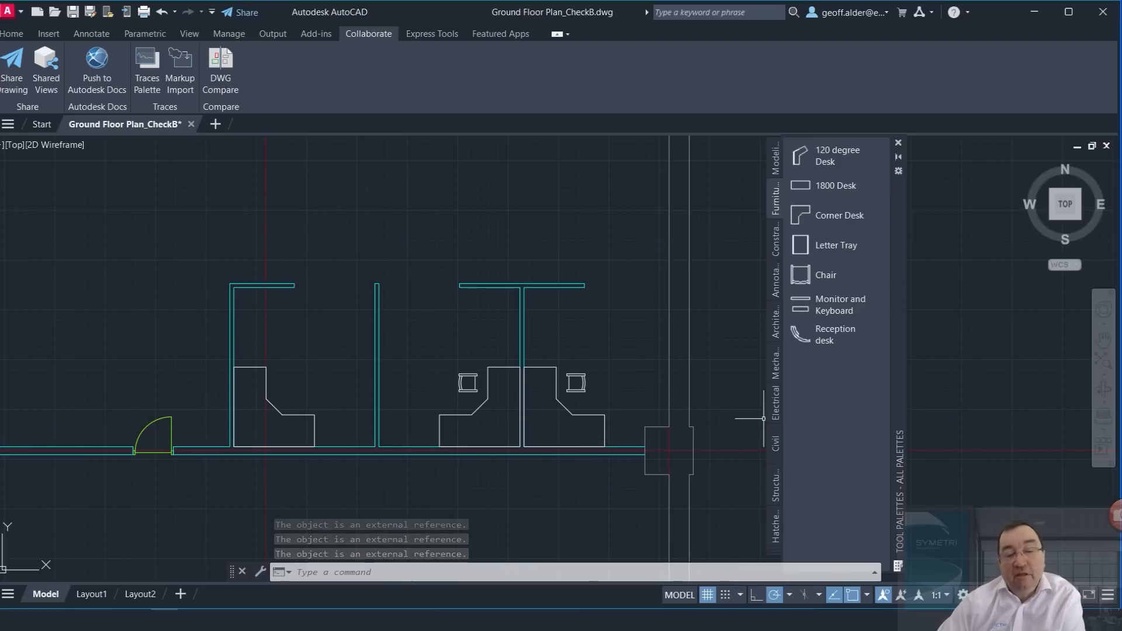
Insert a Chair from the Furniture palette at the new corner desk in the left cubicle
{"action": "left_click", "coordinate": [826, 276]}
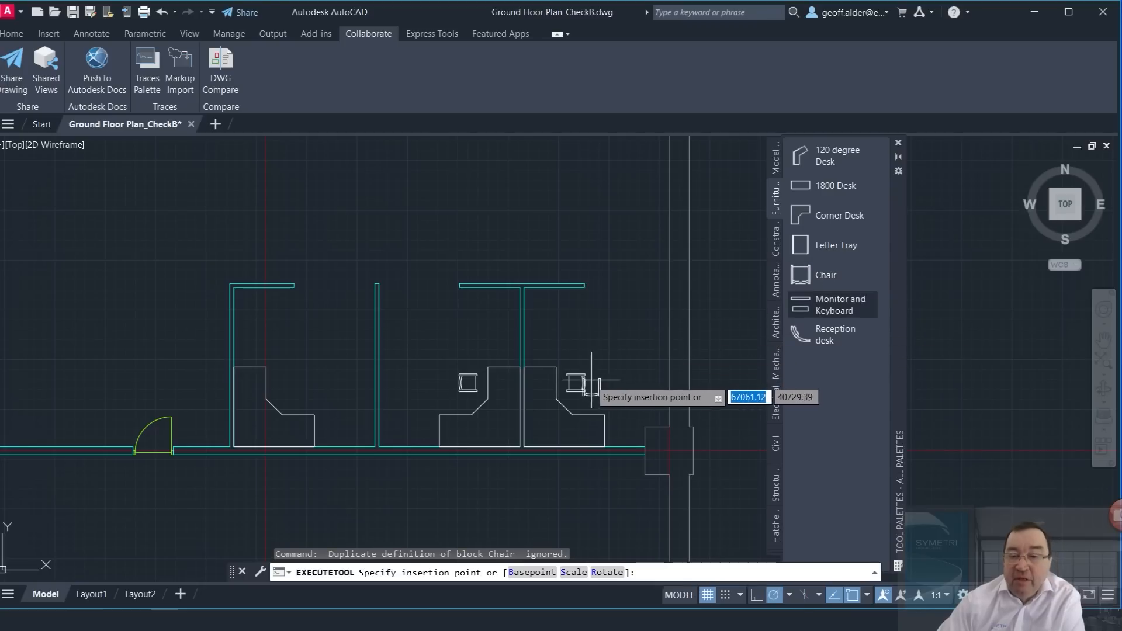
{"action": "left_click", "coordinate": [563, 383]}
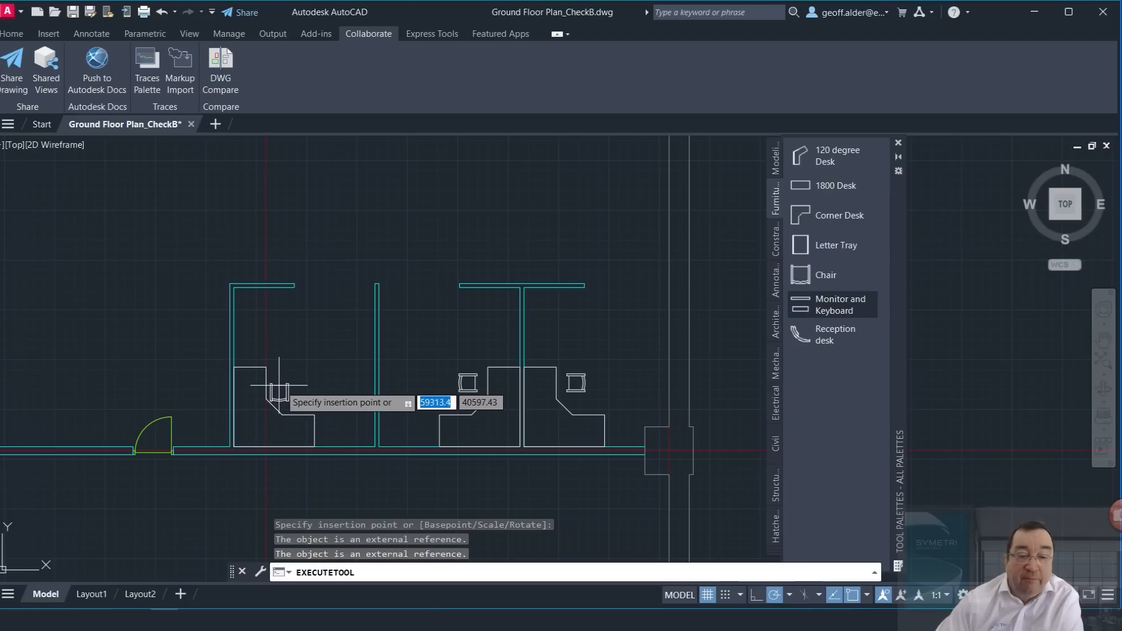
{"action": "scroll", "coordinate": [269, 384], "scroll_direction": "up", "scroll_amount": 4}
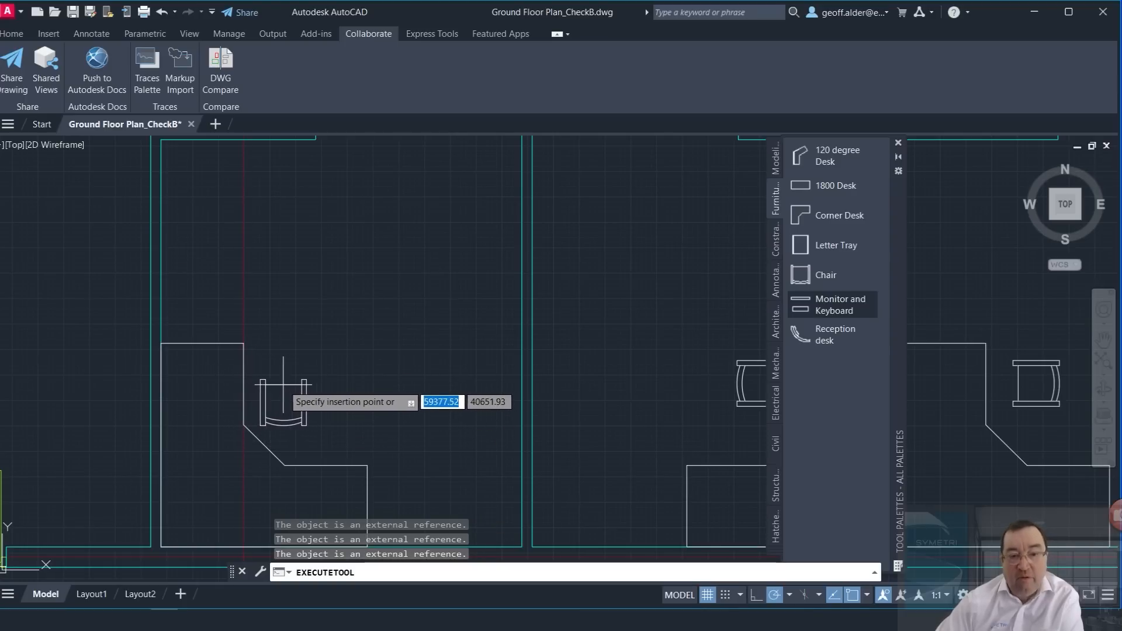
{"action": "scroll", "coordinate": [282, 382], "scroll_direction": "down", "scroll_amount": 4}
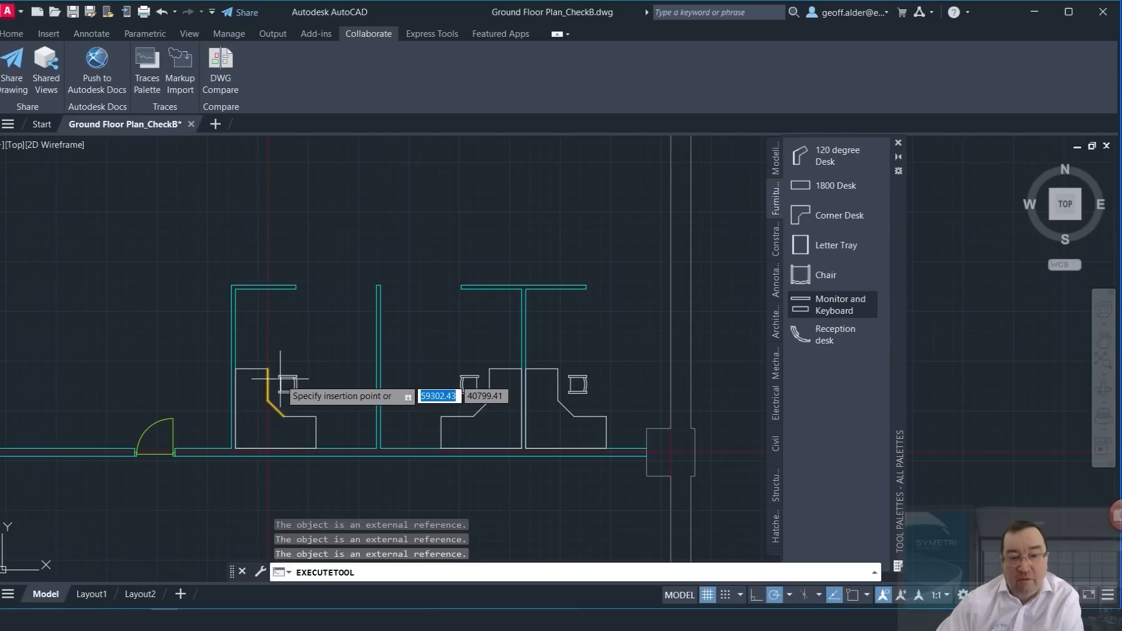
{"action": "left_click", "coordinate": [281, 379]}
{"action": "middle_click_drag", "start_coordinate": [353, 345], "coordinate": [297, 465]}
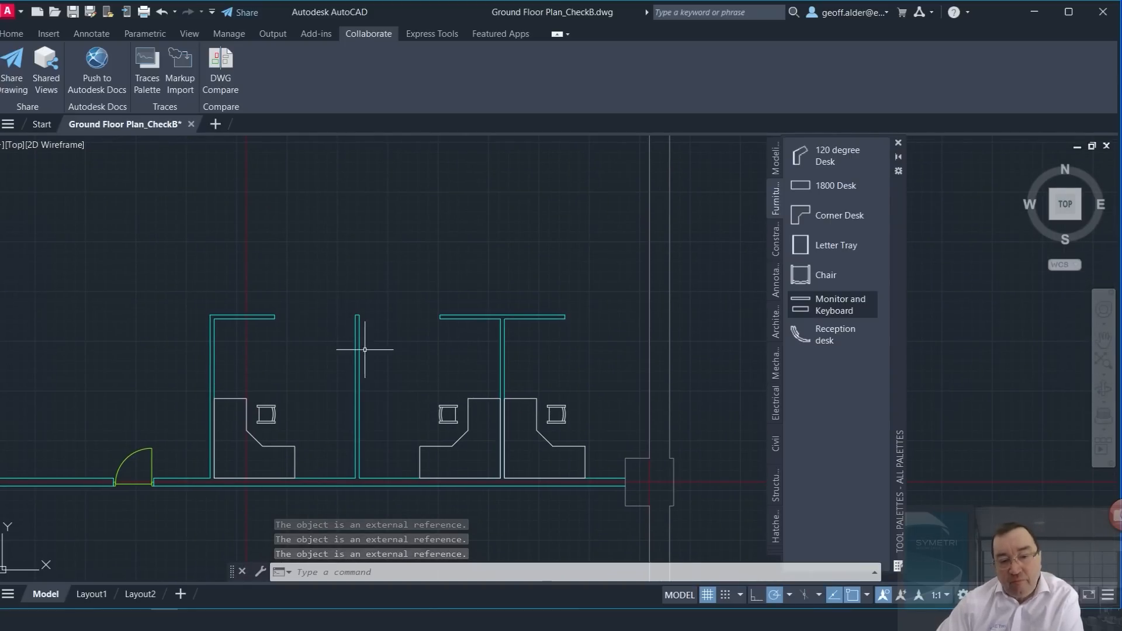
{"action": "middle_click_drag", "start_coordinate": [371, 271], "coordinate": [370, 266]}
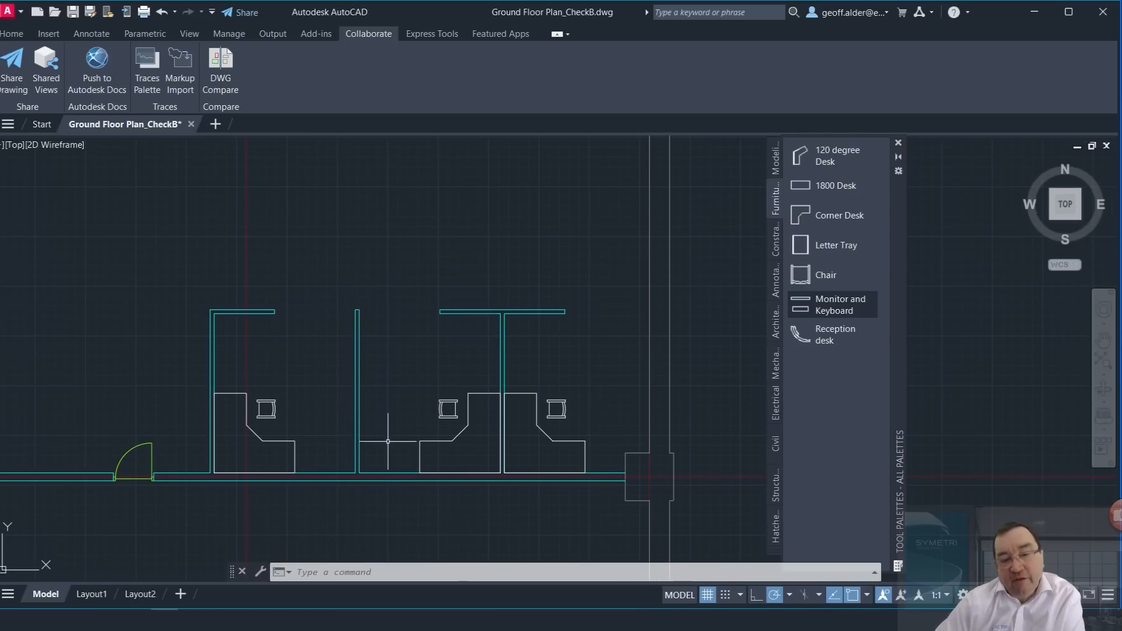
{"action": "scroll", "coordinate": [348, 418], "scroll_direction": "down", "scroll_amount": 2}
{"action": "scroll", "coordinate": [413, 447], "scroll_direction": "down", "scroll_amount": 1}
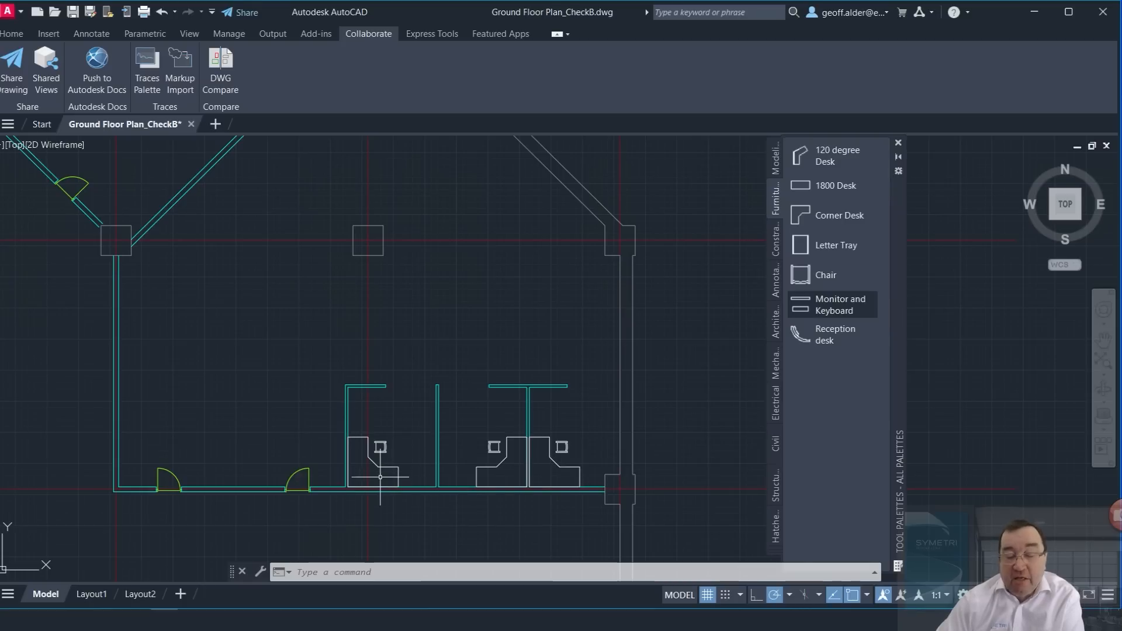
{"action": "scroll", "coordinate": [407, 326], "scroll_direction": "down", "scroll_amount": 2}
{"action": "scroll", "coordinate": [436, 339], "scroll_direction": "down", "scroll_amount": 2}
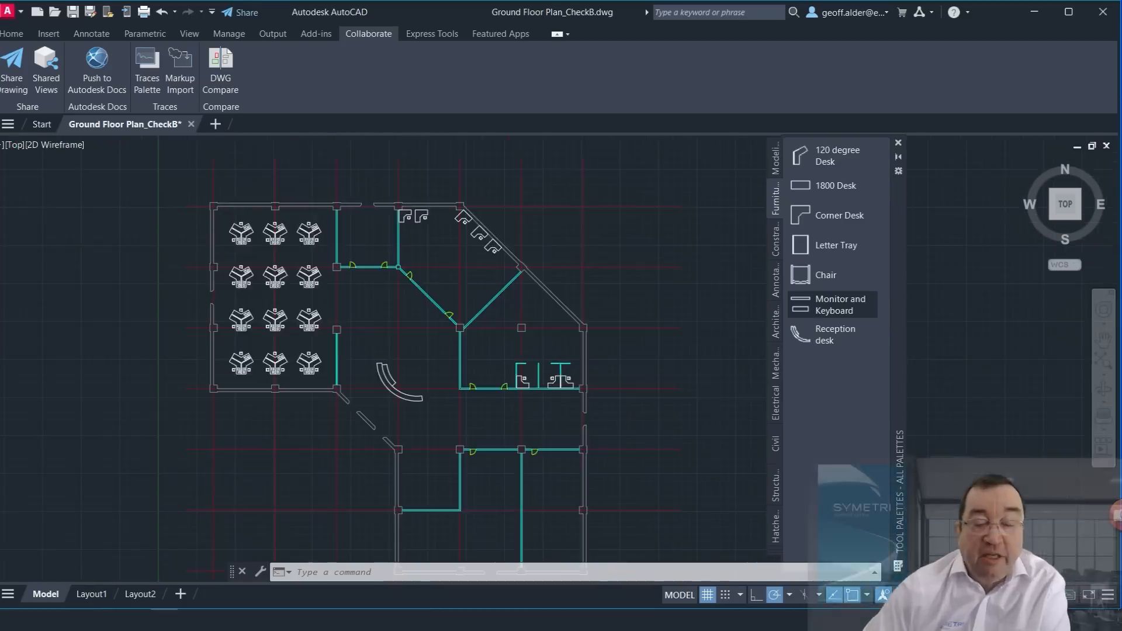